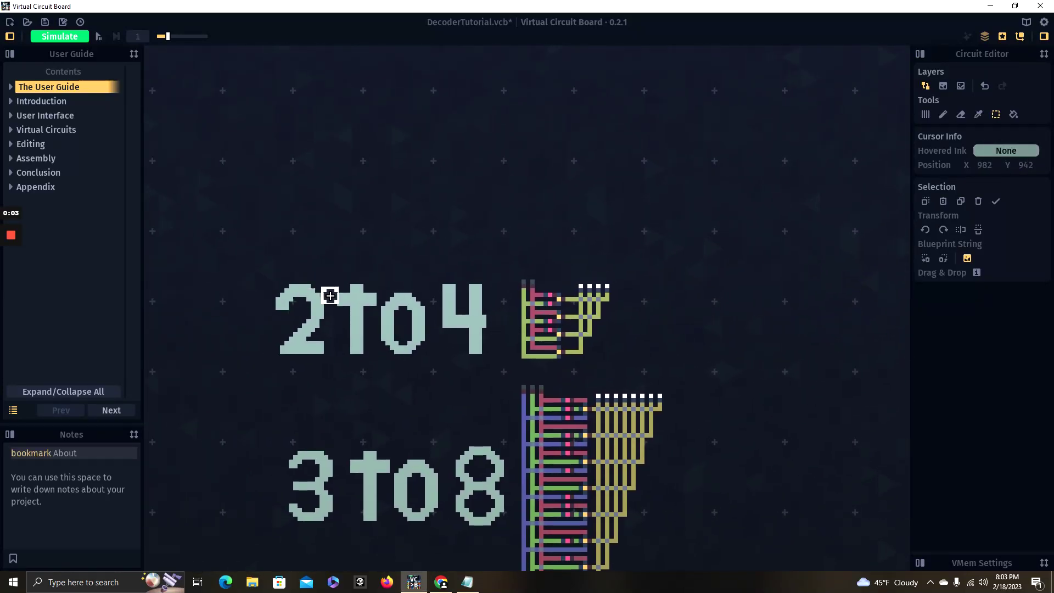
- Start simulating the 2-to-4 decoder and toggle the red trace's input latch on and back off
{"action": "scroll", "coordinate": [478, 294], "scroll_direction": "up", "scroll_amount": 1}
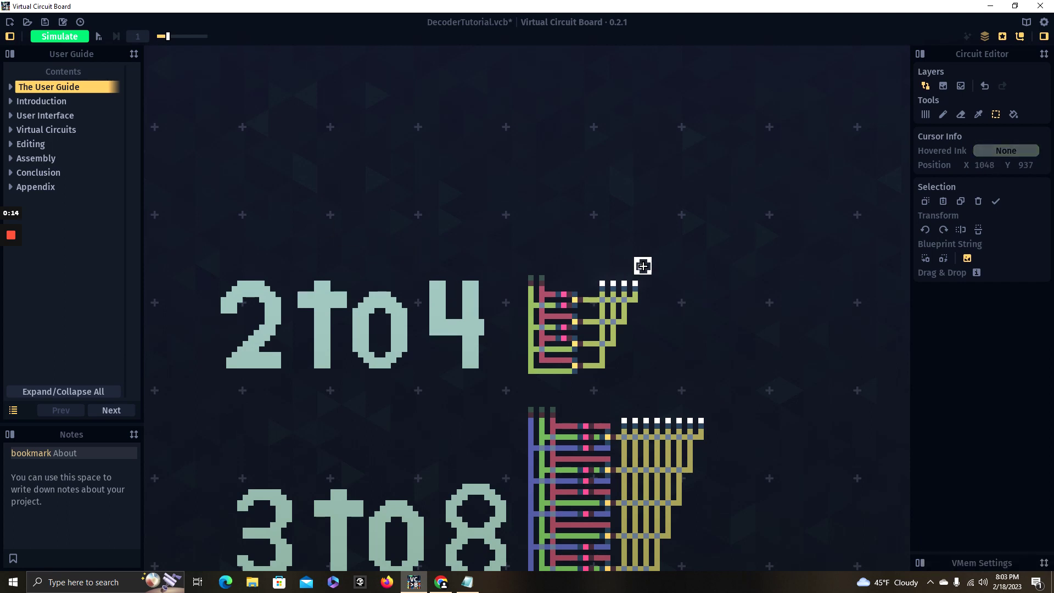
{"action": "scroll", "coordinate": [378, 219], "scroll_direction": "up", "scroll_amount": 8}
{"action": "left_click_drag", "start_coordinate": [369, 160], "coordinate": [356, 20]}
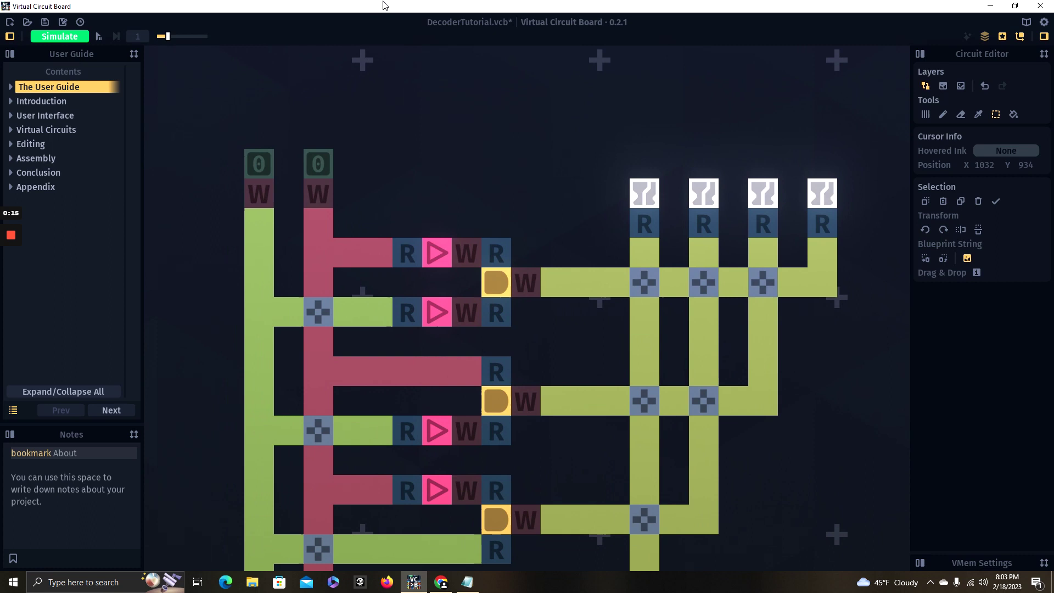
{"action": "left_click_drag", "start_coordinate": [432, 139], "coordinate": [404, 47]}
{"action": "scroll", "coordinate": [407, 62], "scroll_direction": "down", "scroll_amount": 2}
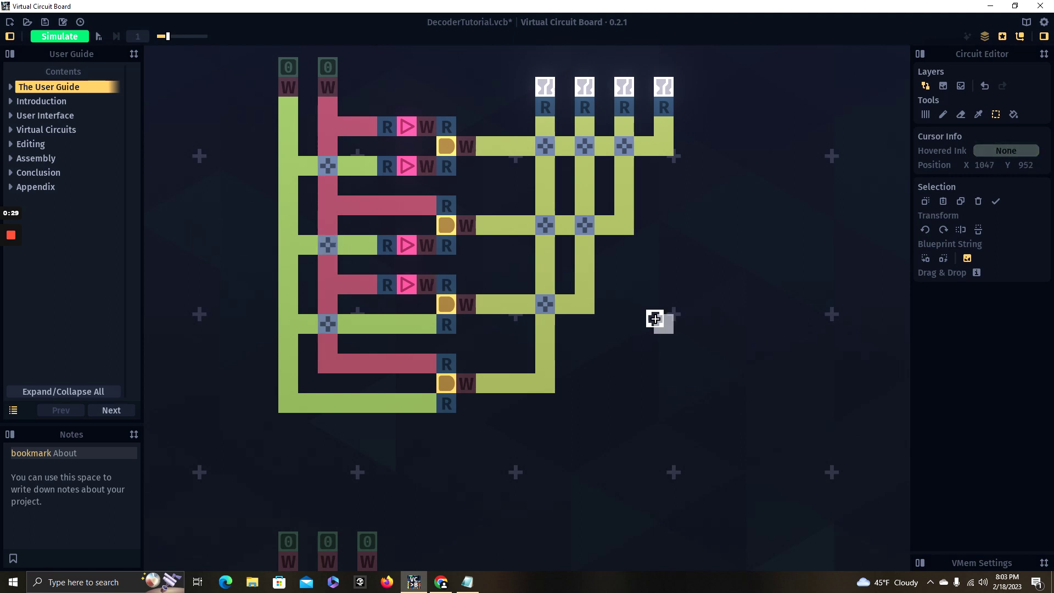
{"action": "left_click_drag", "start_coordinate": [188, 155], "coordinate": [163, 205]}
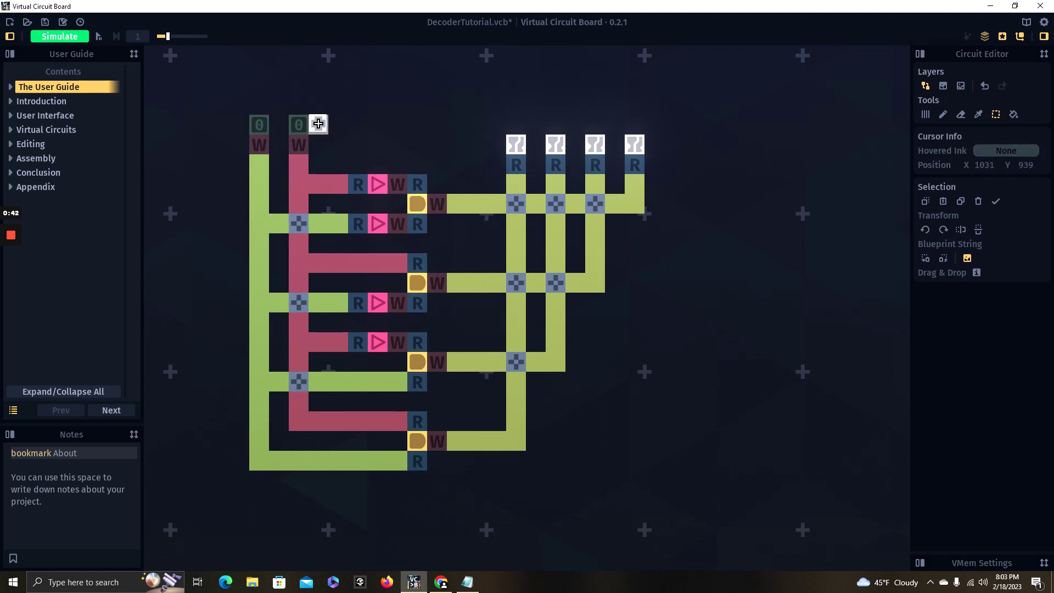
{"action": "left_click", "coordinate": [60, 36]}
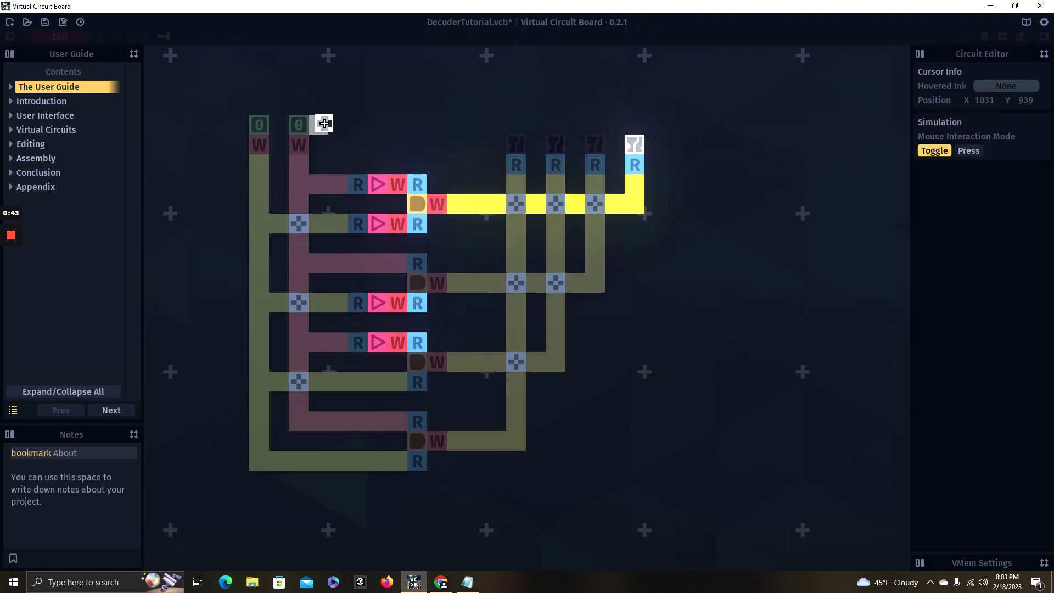
{"action": "left_click", "coordinate": [300, 127]}
{"action": "left_click", "coordinate": [300, 128]}
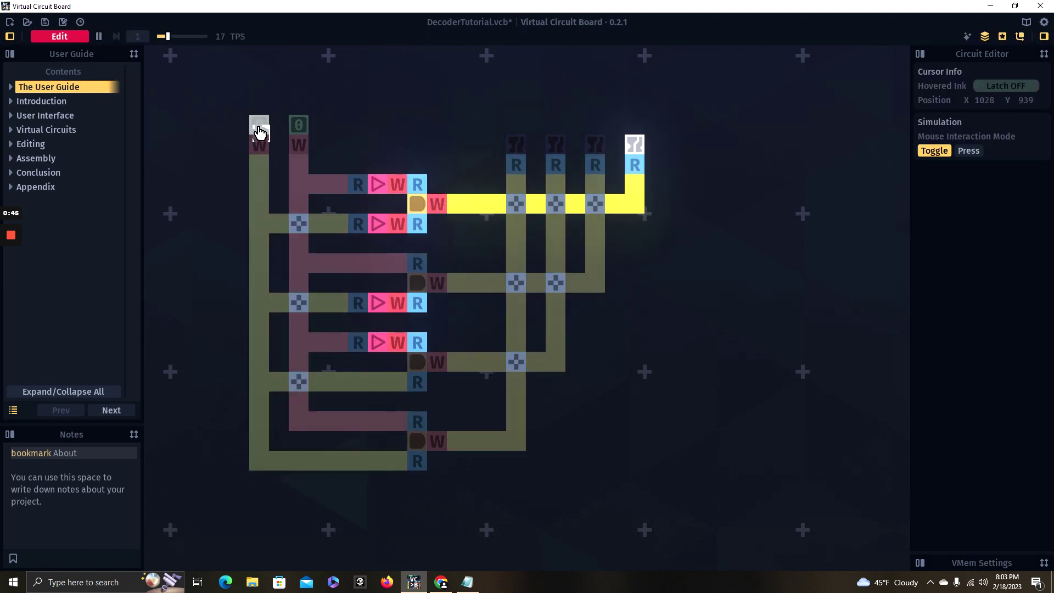
- Cycle the 2-to-4 decoder's two input latches through their on/off combinations, ending with both off
{"action": "left_click", "coordinate": [259, 129]}
{"action": "left_click", "coordinate": [299, 126]}
{"action": "left_click", "coordinate": [299, 126]}
{"action": "left_click", "coordinate": [259, 129]}
{"action": "left_click", "coordinate": [300, 128]}
{"action": "left_click", "coordinate": [303, 130]}
{"action": "left_click", "coordinate": [258, 129]}
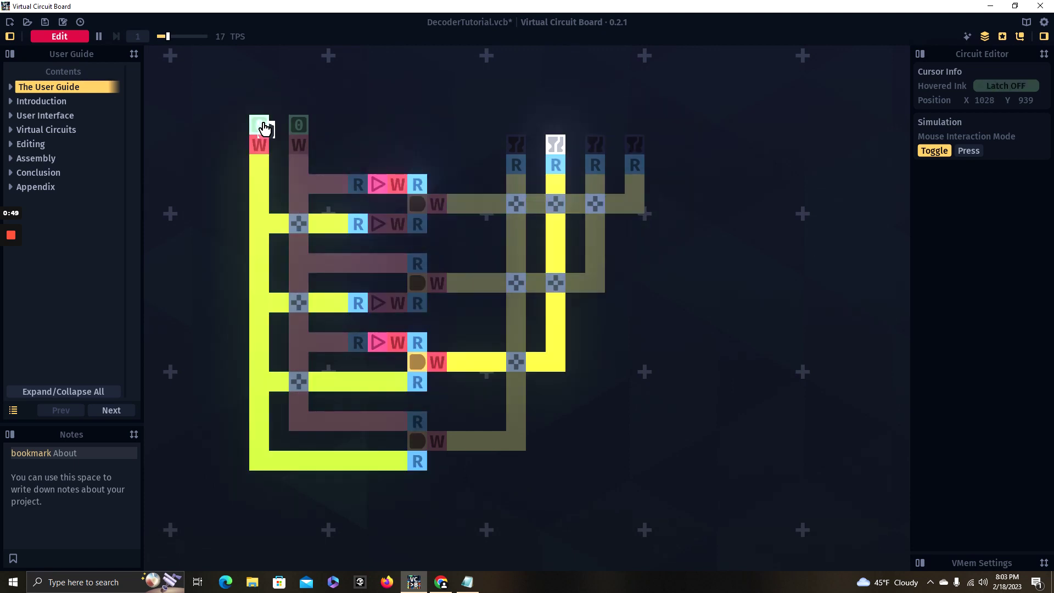
{"action": "left_click", "coordinate": [258, 129]}
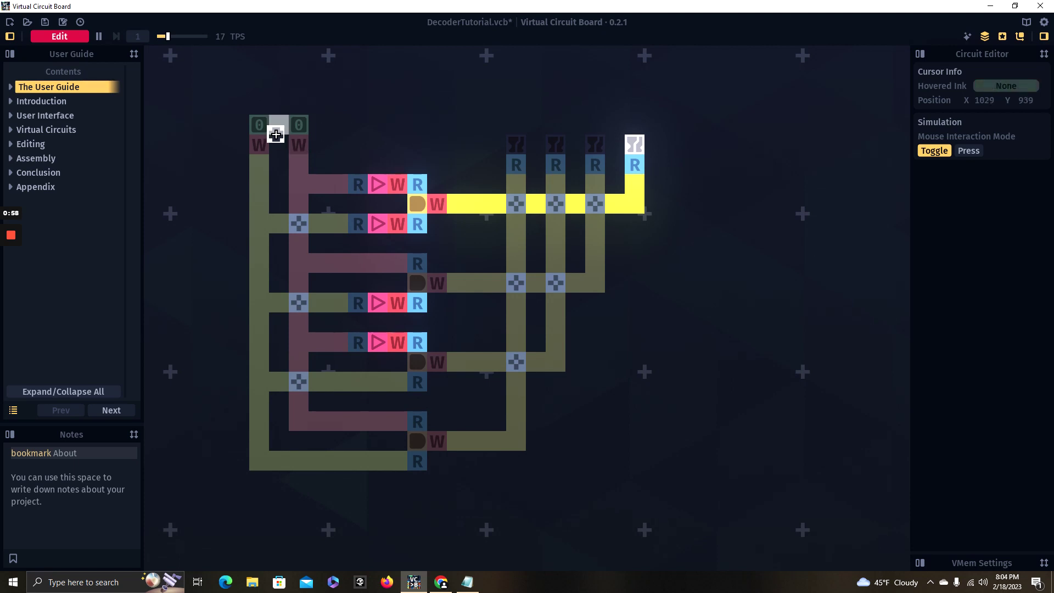
- Switch both input latches of the 2-to-4 decoder on, and reset both to off
{"action": "left_click", "coordinate": [304, 140]}
{"action": "left_click", "coordinate": [260, 128]}
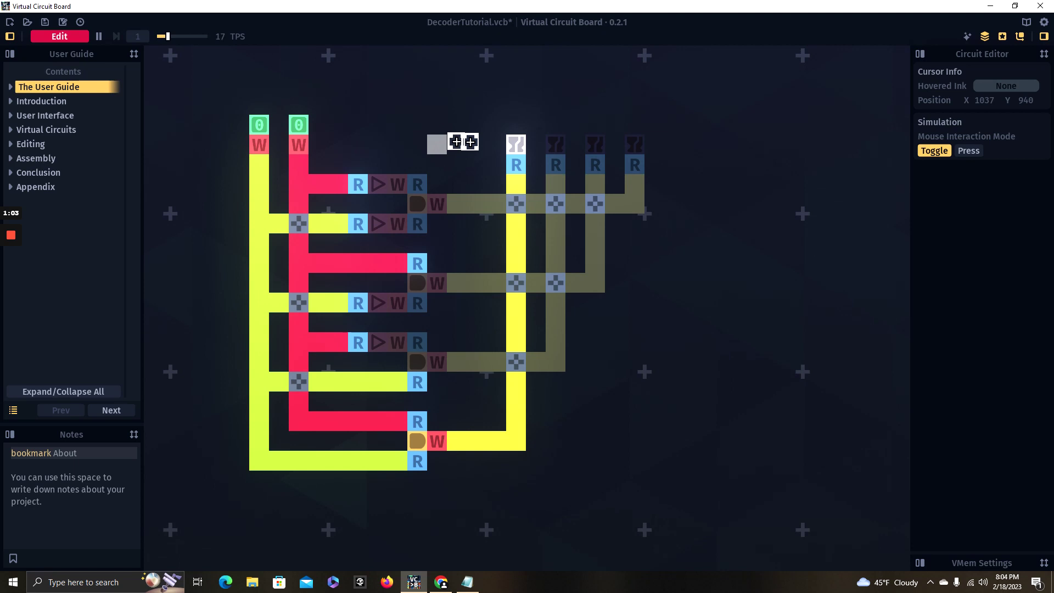
{"action": "left_click", "coordinate": [300, 132]}
{"action": "left_click", "coordinate": [259, 133]}
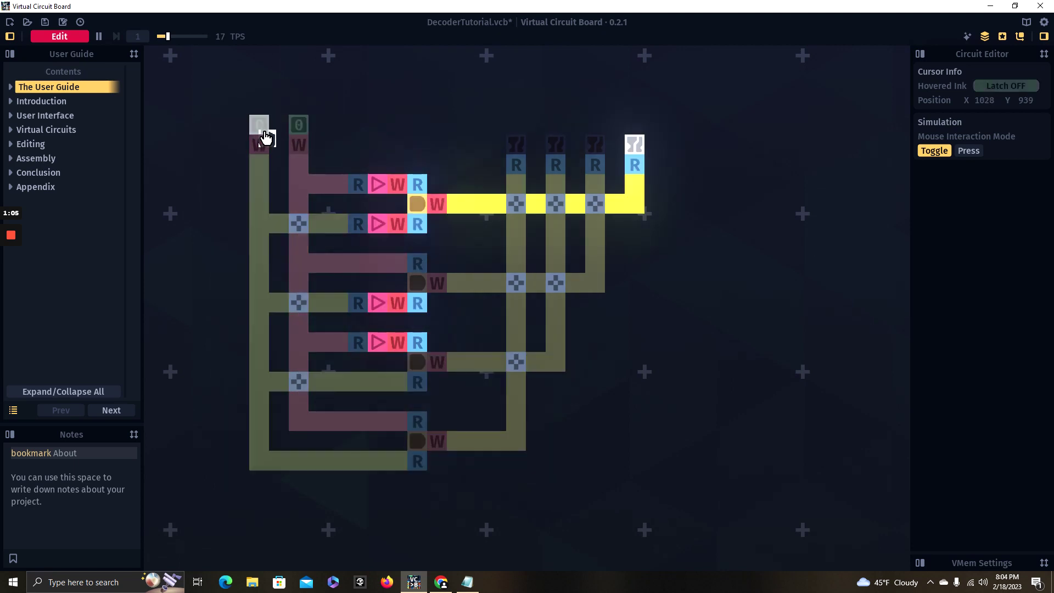
- Stop the simulation and return to circuit editing over the empty area to the right of the 2-to-4 decoder
{"action": "left_click_drag", "start_coordinate": [698, 227], "coordinate": [271, 225]}
{"action": "left_click_drag", "start_coordinate": [544, 217], "coordinate": [290, 219]}
{"action": "scroll", "coordinate": [551, 249], "scroll_direction": "up", "scroll_amount": 1}
{"action": "scroll", "coordinate": [851, 184], "scroll_direction": "down", "scroll_amount": 1}
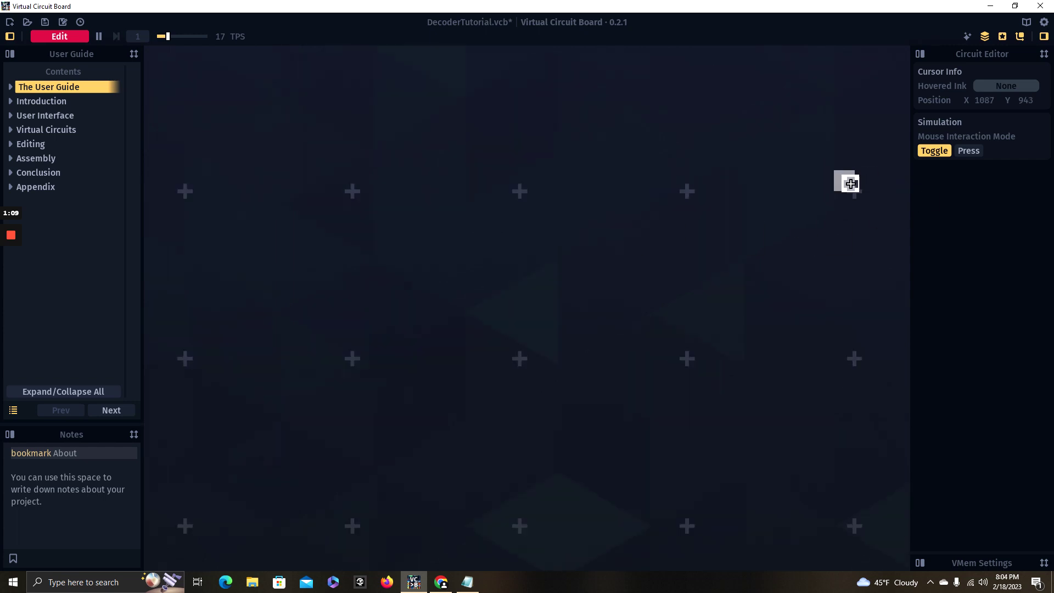
{"action": "left_click", "coordinate": [59, 36]}
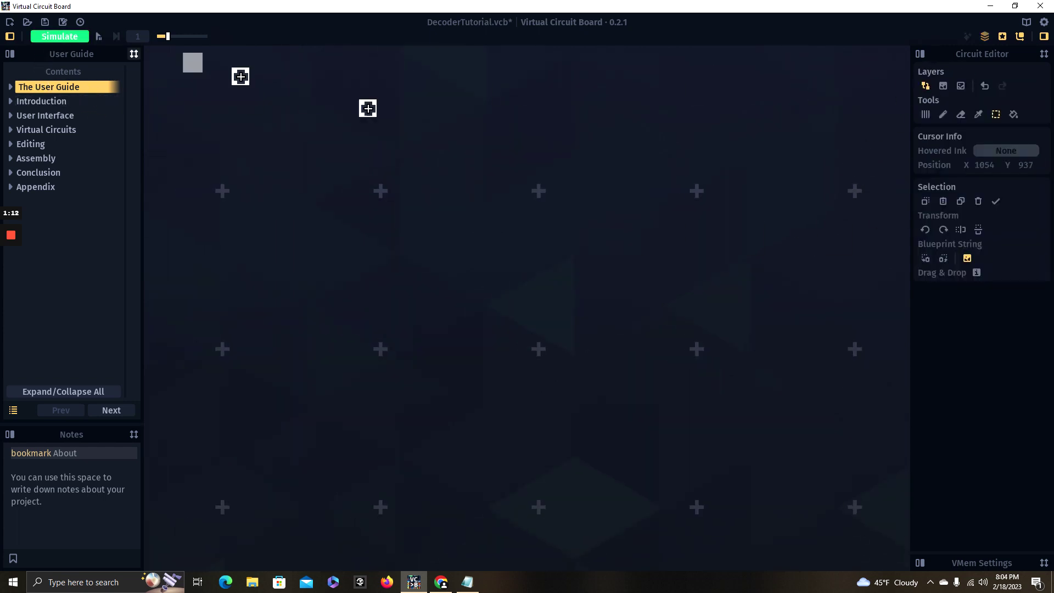
- Place four AND gates in a vertical column on the empty board area, one every four cells
{"action": "left_click", "coordinate": [925, 116]}
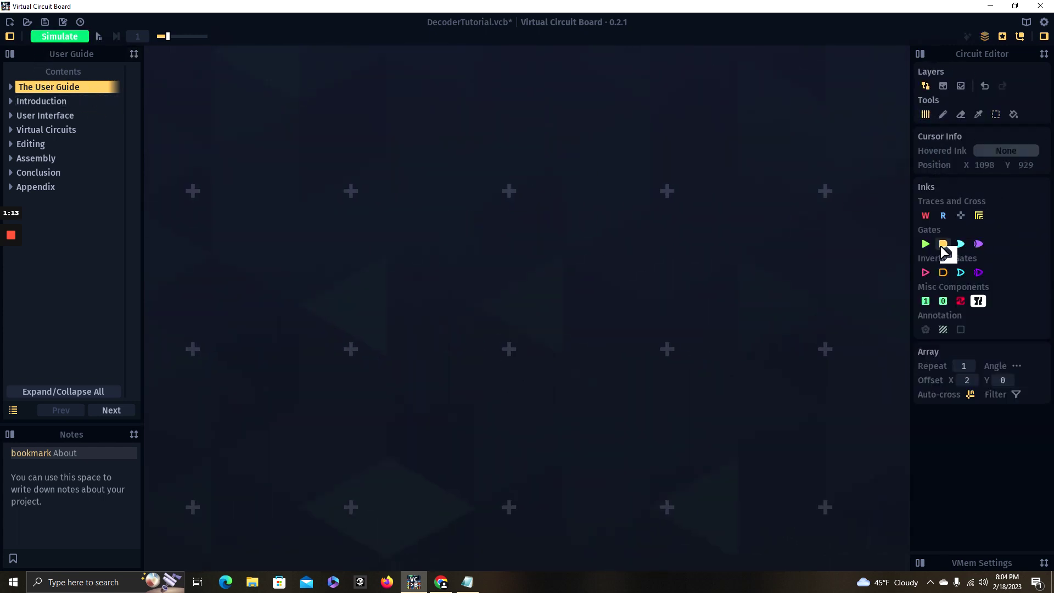
{"action": "scroll", "coordinate": [578, 256], "scroll_direction": "up", "scroll_amount": 2}
{"action": "left_click", "coordinate": [520, 173]}
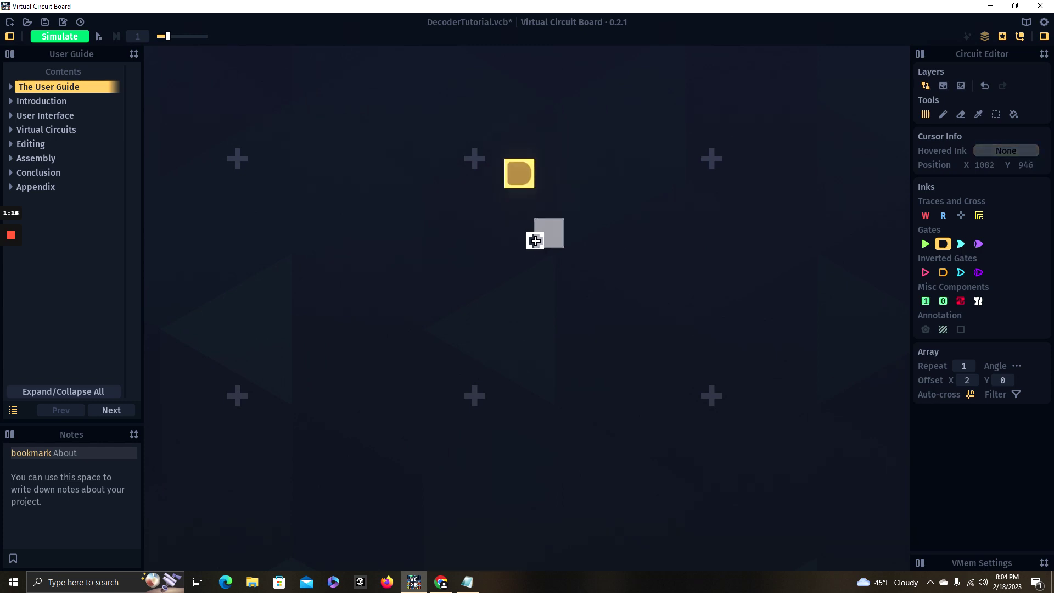
{"action": "left_click", "coordinate": [512, 291]}
{"action": "left_click_drag", "start_coordinate": [556, 352], "coordinate": [535, 227]}
{"action": "left_click", "coordinate": [507, 295]}
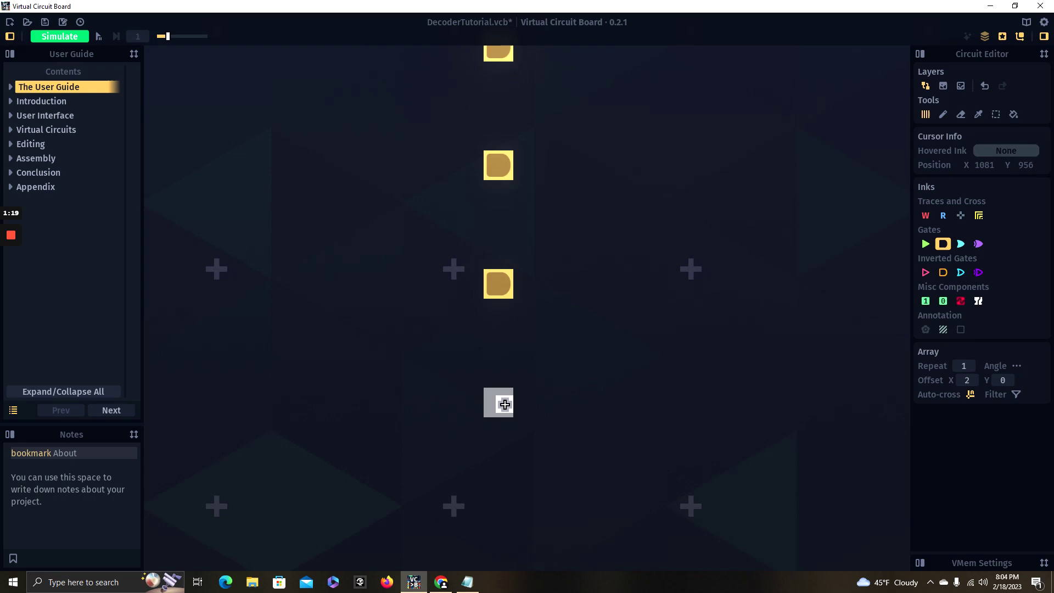
{"action": "left_click", "coordinate": [505, 415]}
- Compare the new column of AND gates with the 2-to-4, 3-to-8 and 4-to-16 decoders
{"action": "scroll", "coordinate": [326, 272], "scroll_direction": "down", "scroll_amount": 4}
{"action": "left_click_drag", "start_coordinate": [306, 274], "coordinate": [616, 219]}
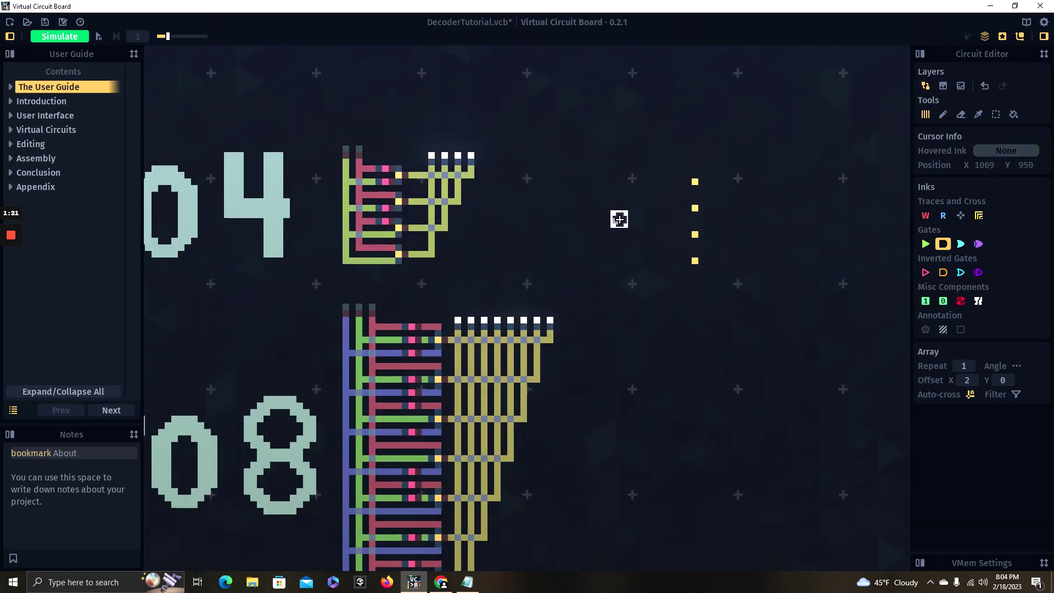
{"action": "scroll", "coordinate": [548, 245], "scroll_direction": "down", "scroll_amount": 2}
{"action": "left_click_drag", "start_coordinate": [376, 294], "coordinate": [440, 212]}
{"action": "scroll", "coordinate": [439, 212], "scroll_direction": "down", "scroll_amount": 1}
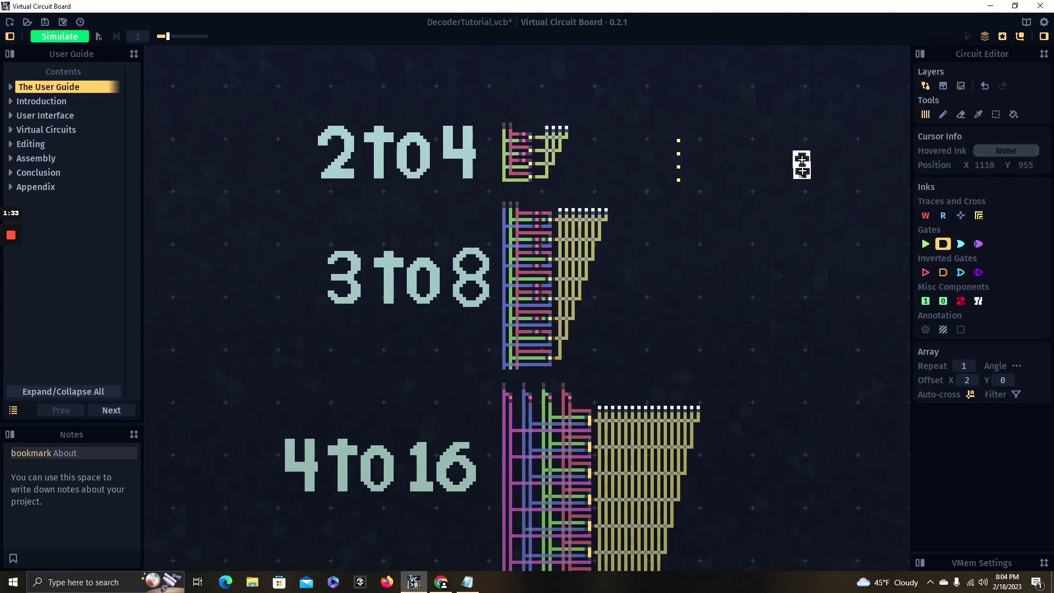
{"action": "scroll", "coordinate": [541, 229], "scroll_direction": "up", "scroll_amount": 3}
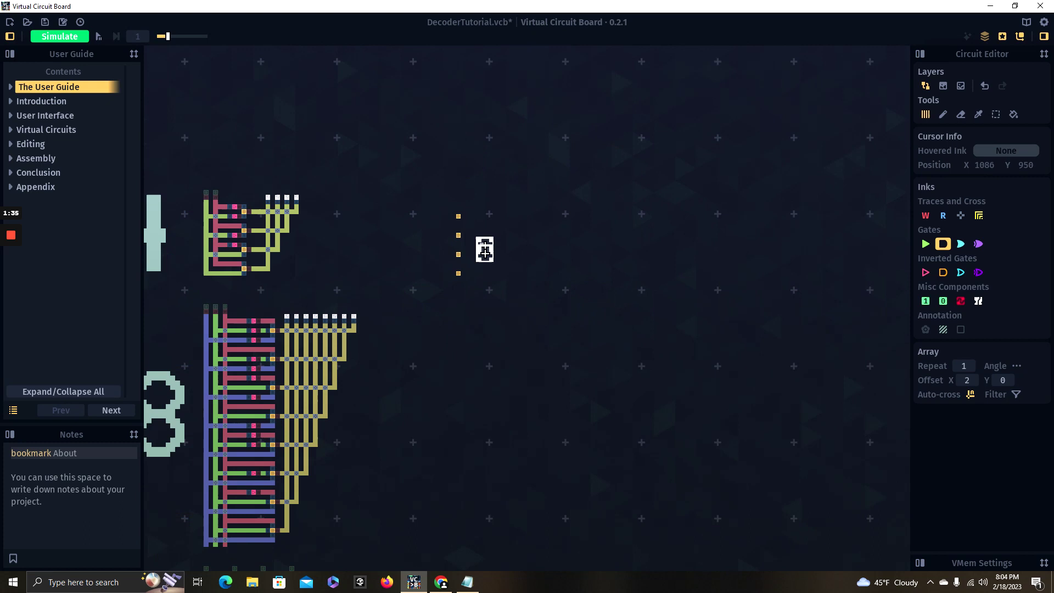
{"action": "scroll", "coordinate": [484, 250], "scroll_direction": "down", "scroll_amount": 3}
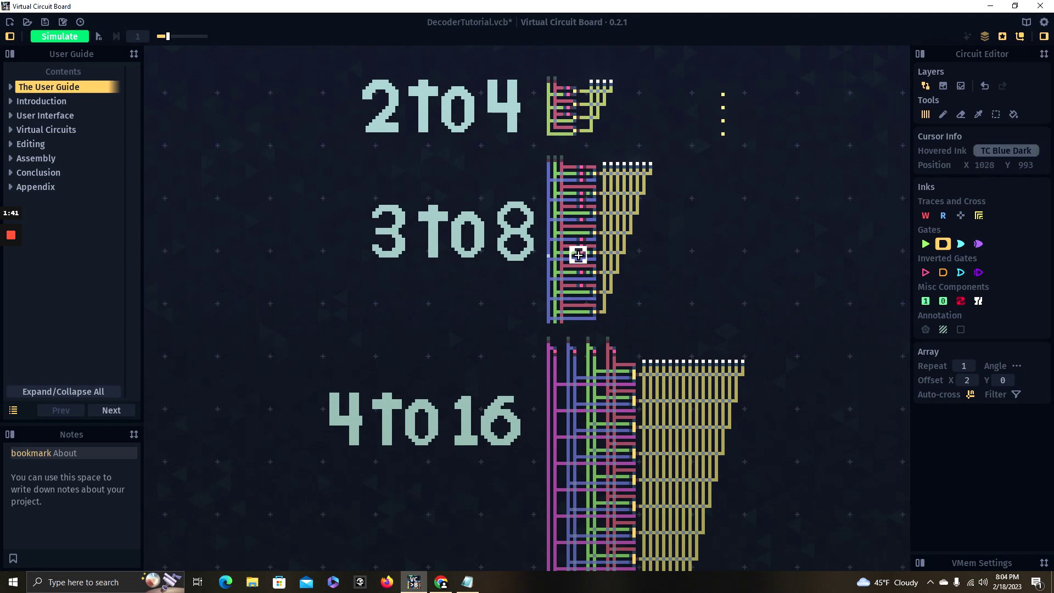
- Examine how the AND gates are sized and wired in the 3-to-8 and 4-to-16 decoders
{"action": "scroll", "coordinate": [595, 227], "scroll_direction": "up", "scroll_amount": 5}
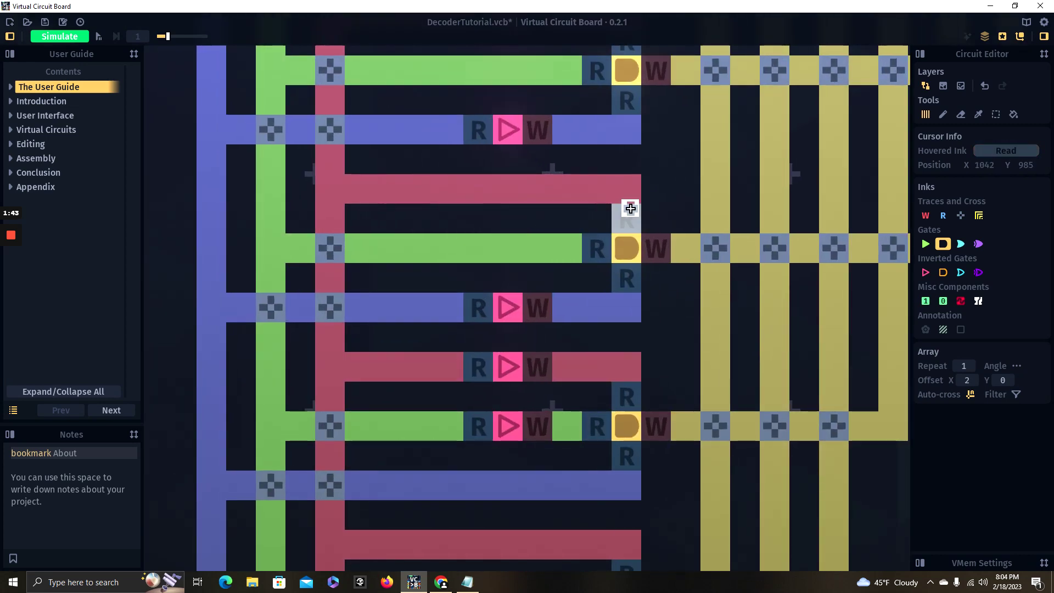
{"action": "scroll", "coordinate": [628, 207], "scroll_direction": "down", "scroll_amount": 5}
{"action": "left_click_drag", "start_coordinate": [691, 412], "coordinate": [623, 297]}
{"action": "scroll", "coordinate": [607, 306], "scroll_direction": "up", "scroll_amount": 5}
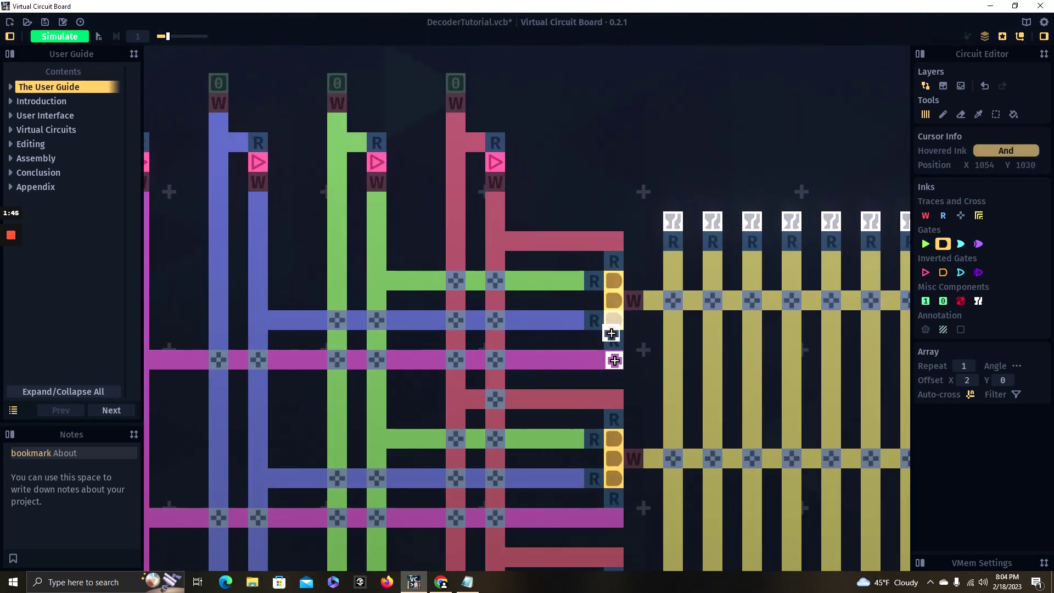
{"action": "scroll", "coordinate": [566, 219], "scroll_direction": "down", "scroll_amount": 8}
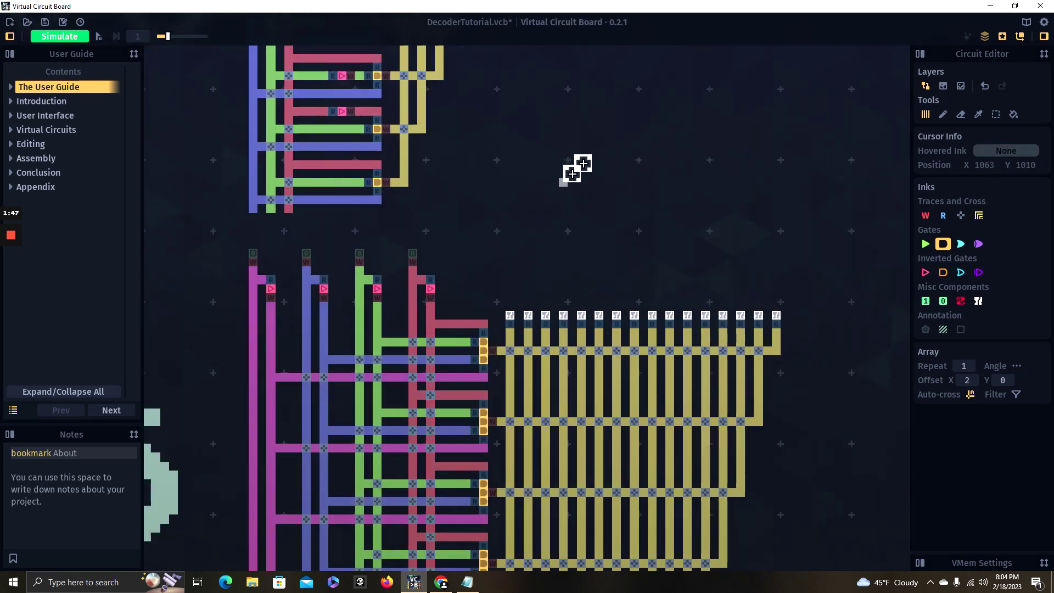
- Add Read ink directly above and below the topmost new AND gate and Write ink on its right side
{"action": "left_click_drag", "start_coordinate": [563, 229], "coordinate": [496, 316]}
{"action": "scroll", "coordinate": [497, 317], "scroll_direction": "down", "scroll_amount": 1}
{"action": "mouse_move", "coordinate": [572, 130]}
{"action": "left_mouse_down"}
{"action": "mouse_move", "coordinate": [517, 254]}
{"action": "mouse_move", "coordinate": [418, 366]}
{"action": "left_mouse_up"}
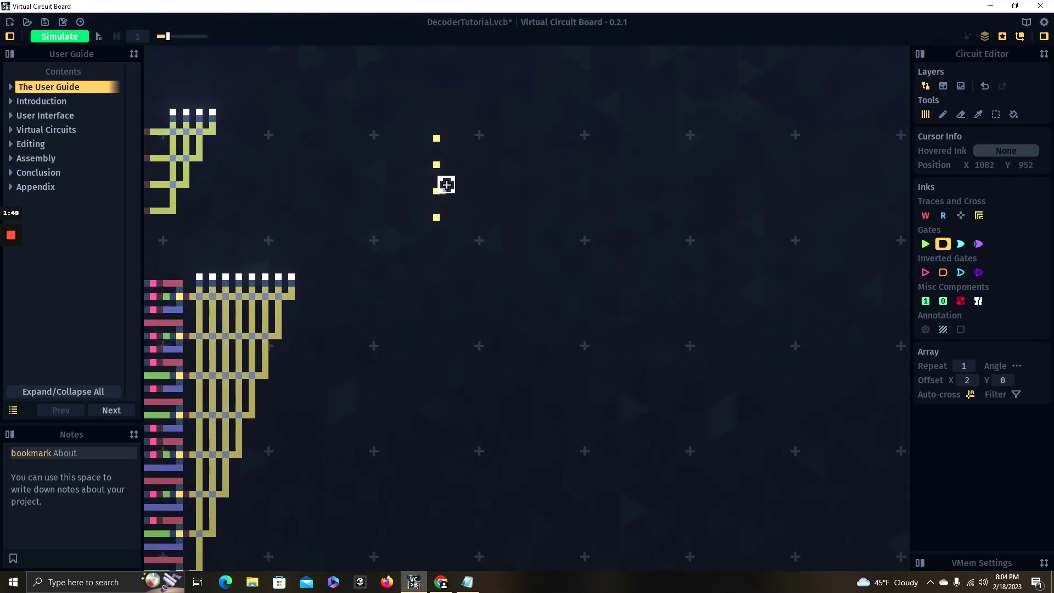
{"action": "scroll", "coordinate": [387, 111], "scroll_direction": "up", "scroll_amount": 5}
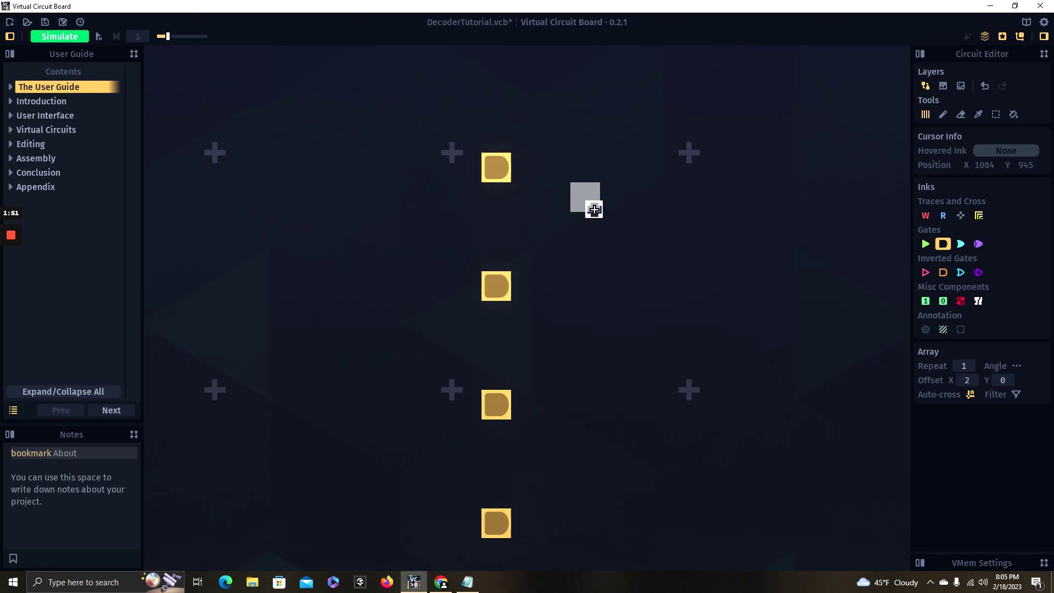
{"action": "left_click", "coordinate": [939, 216]}
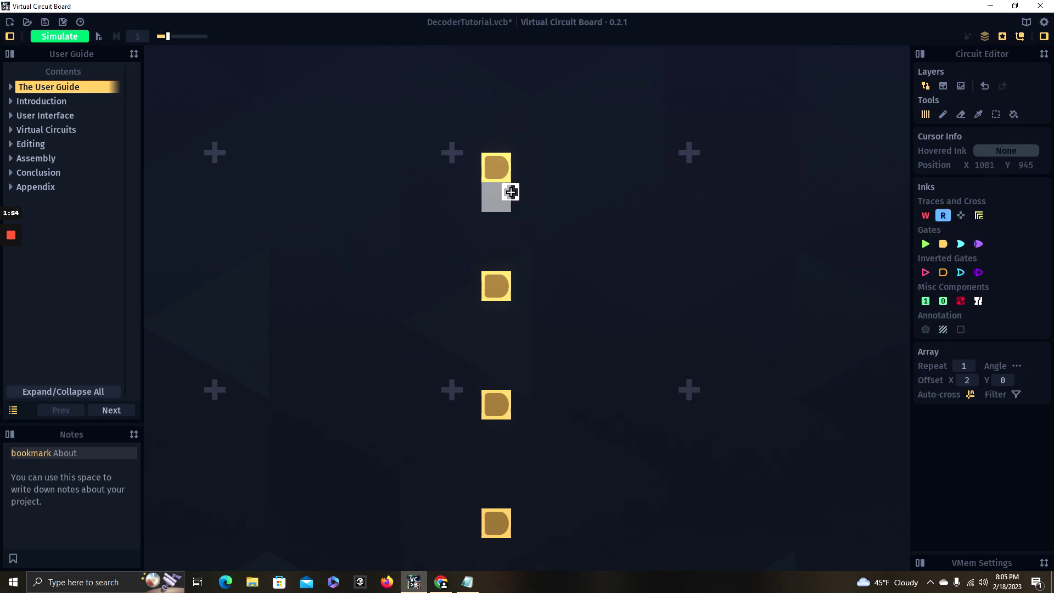
{"action": "left_click", "coordinate": [496, 197]}
{"action": "left_click", "coordinate": [496, 137]}
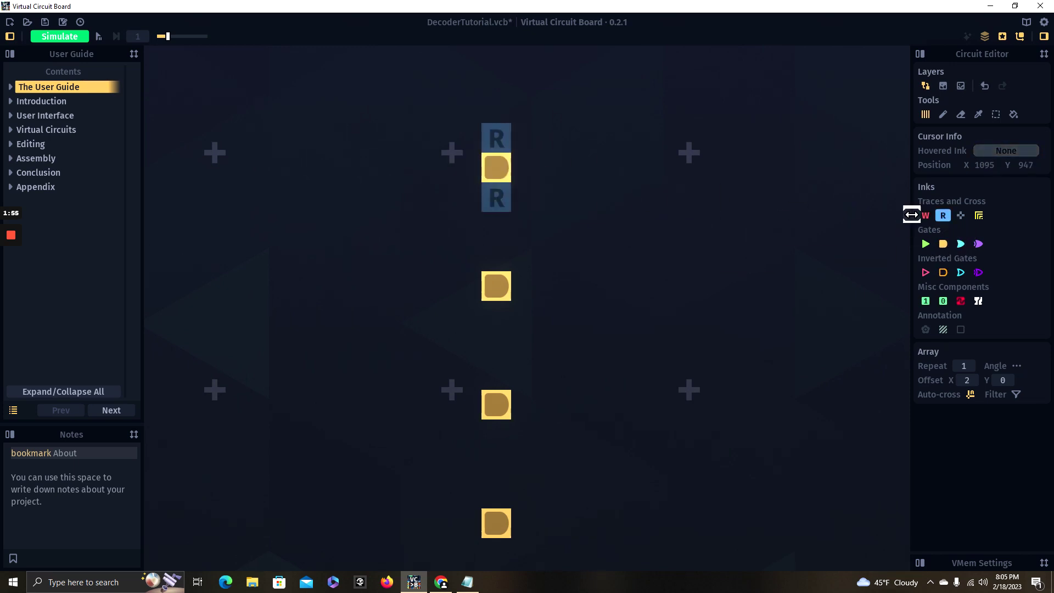
{"action": "left_click", "coordinate": [925, 215]}
{"action": "left_click", "coordinate": [526, 168]}
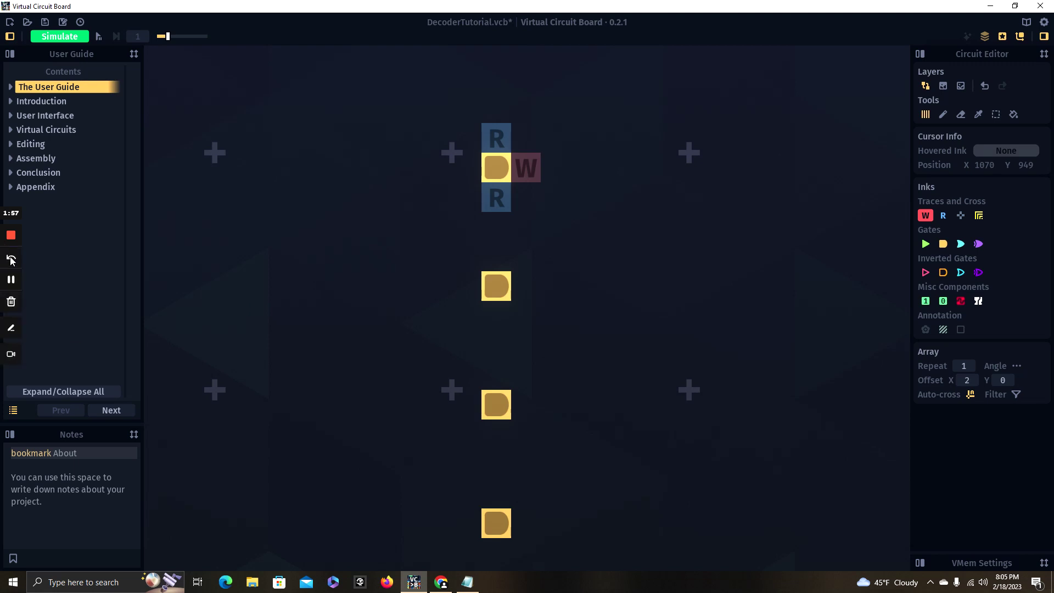
{"action": "left_click", "coordinate": [10, 280]}
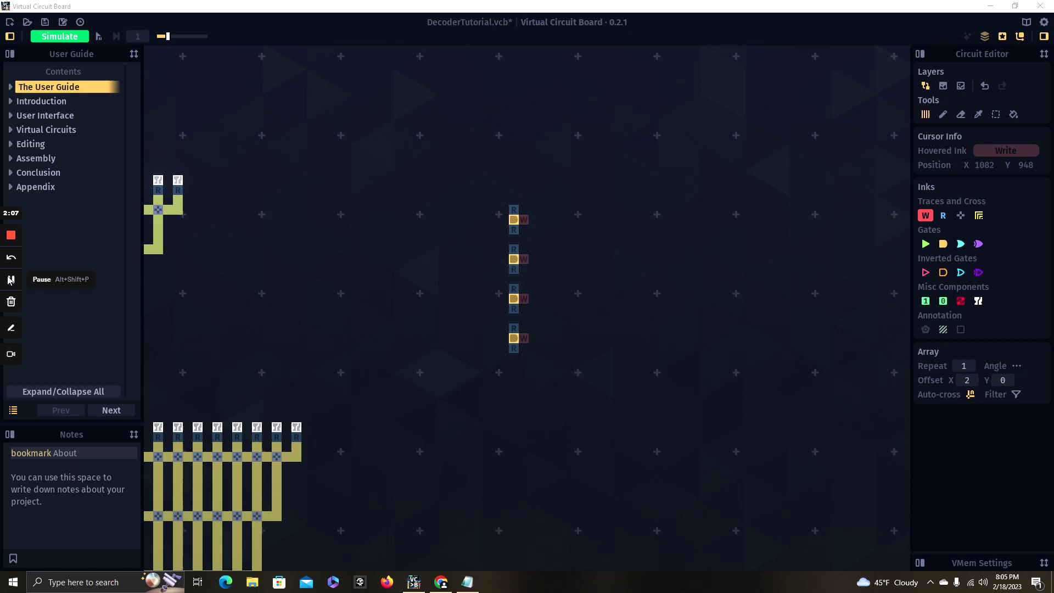
{"action": "left_click", "coordinate": [11, 280]}
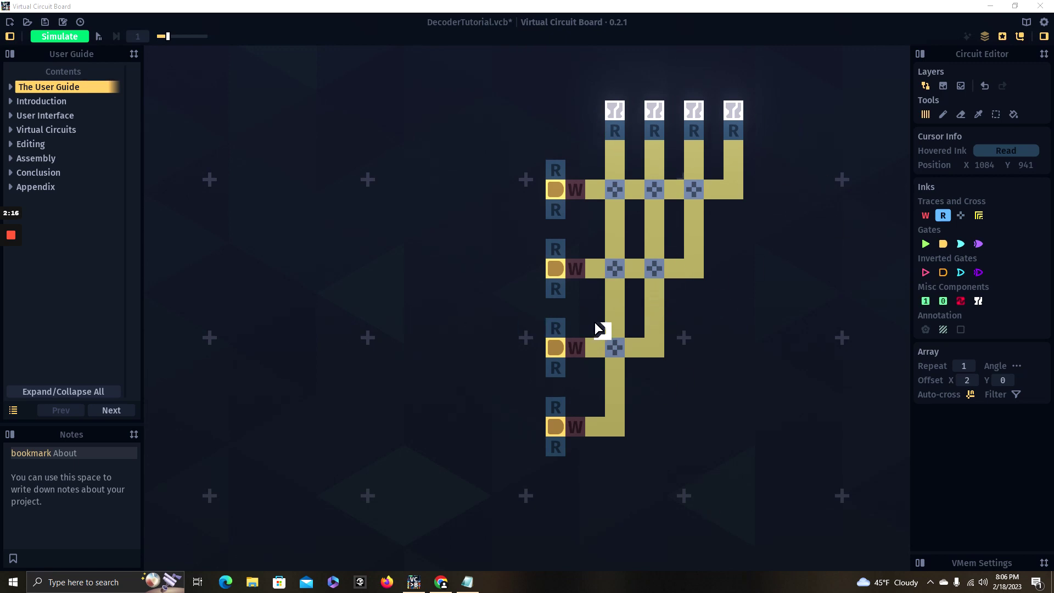
- Draw a red vertical trace about 18 cells long to the left of the new AND gate column
{"action": "left_click", "coordinate": [979, 216]}
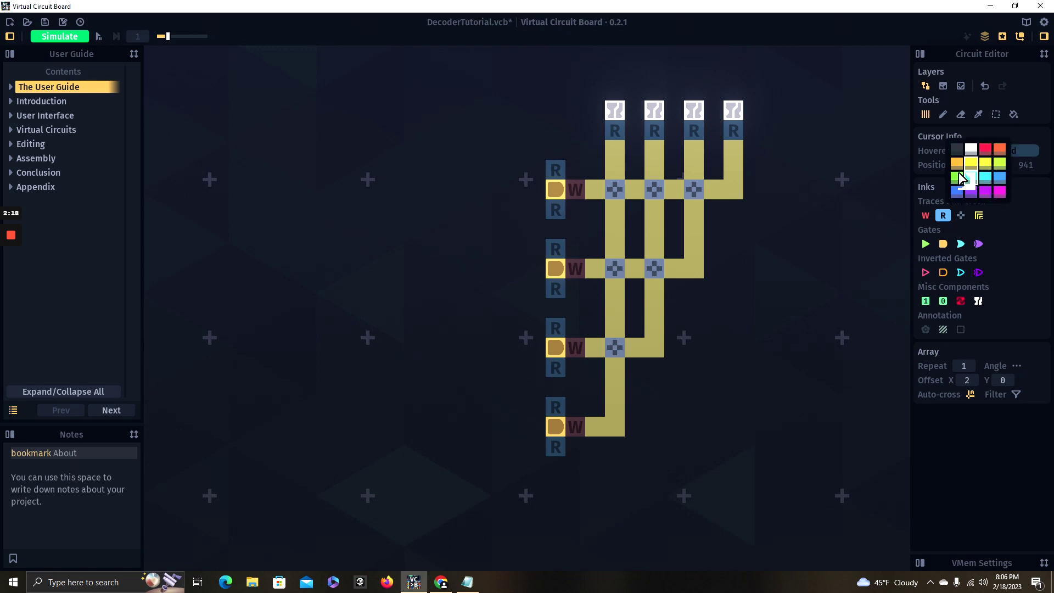
{"action": "left_click", "coordinate": [986, 151]}
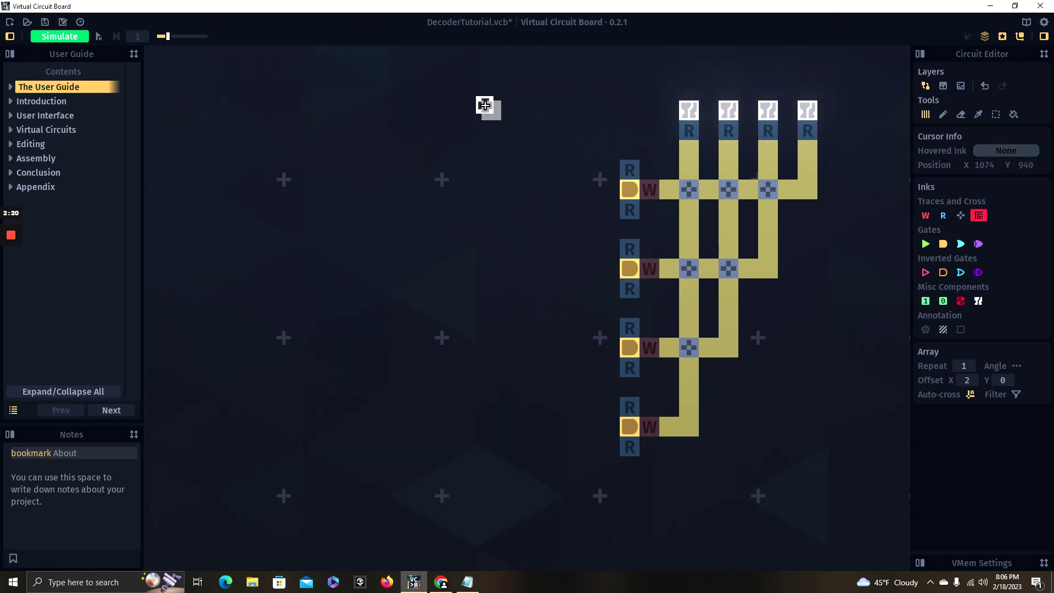
{"action": "key", "text": "s"}
{"action": "left_click_drag", "start_coordinate": [479, 112], "coordinate": [475, 122]}
{"action": "scroll", "coordinate": [475, 122], "scroll_direction": "up", "scroll_amount": 2}
- Draw a blue vertical trace of the same length left of the red one, leaving a one-cell gap between them
{"action": "left_click", "coordinate": [979, 216]}
{"action": "left_click", "coordinate": [964, 204]}
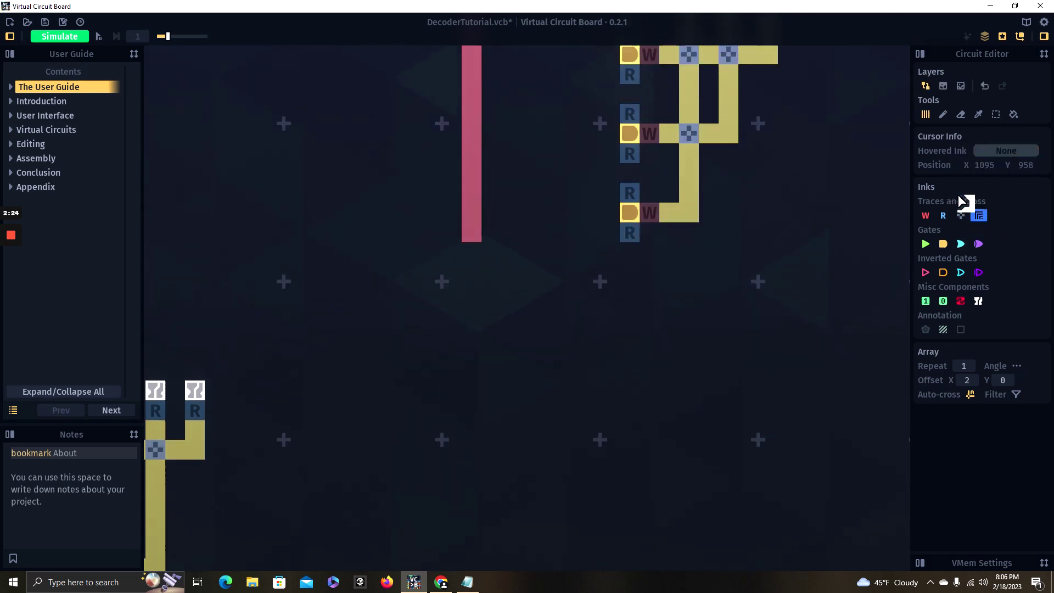
{"action": "key", "text": "w"}
{"action": "key", "text": "a"}
{"action": "key", "text": "s"}
{"action": "left_click_drag", "start_coordinate": [529, 188], "coordinate": [531, 201]}
{"action": "scroll", "coordinate": [530, 189], "scroll_direction": "down", "scroll_amount": 2}
{"action": "scroll", "coordinate": [510, 207], "scroll_direction": "up", "scroll_amount": 6}
{"action": "scroll", "coordinate": [511, 207], "scroll_direction": "right", "scroll_amount": 2}
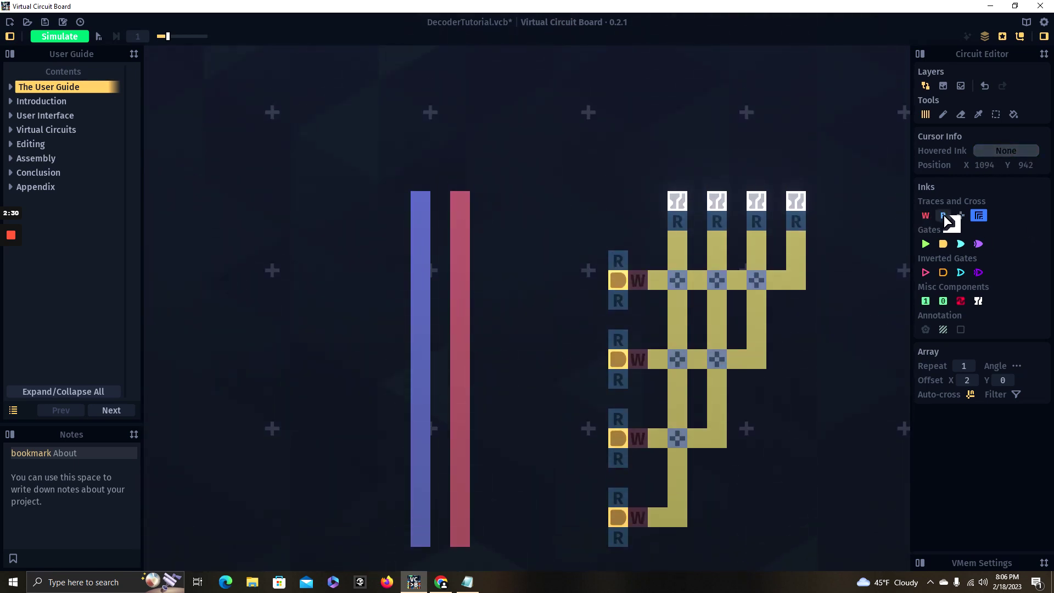
- Cap the upper ends of the red and blue vertical traces with Write ink
{"action": "left_click", "coordinate": [927, 216]}
{"action": "left_click", "coordinate": [460, 181]}
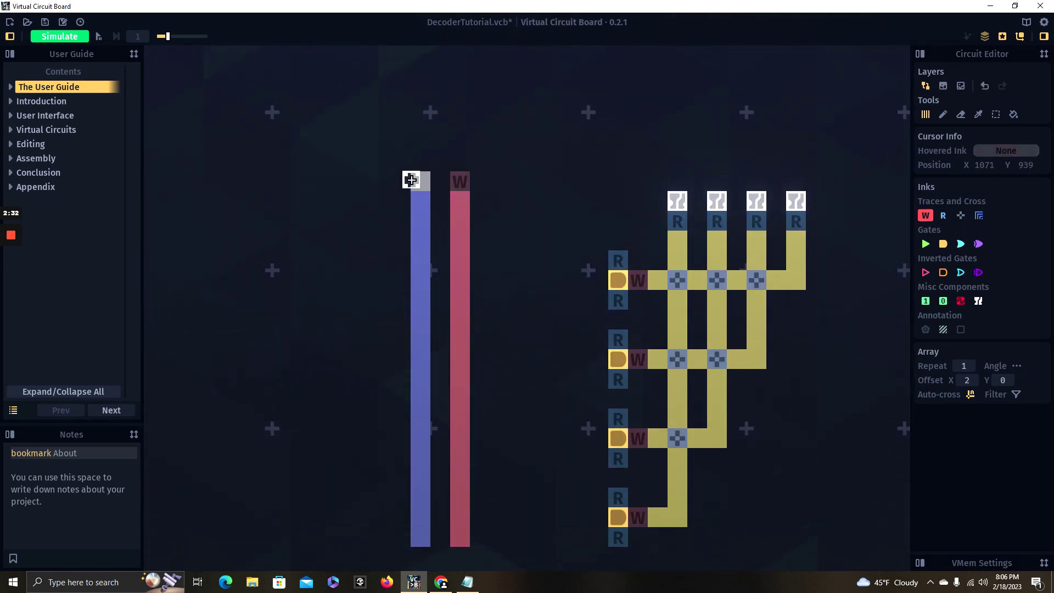
{"action": "left_click", "coordinate": [420, 181]}
- Place an off-state latch directly above the Write ink on both the red and blue vertical traces
{"action": "left_click", "coordinate": [944, 301]}
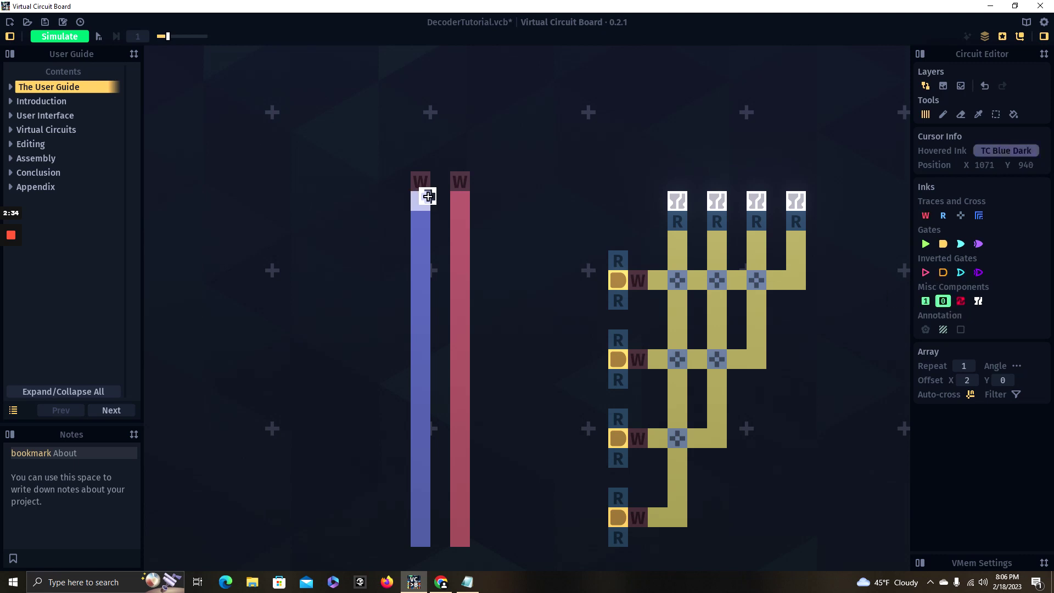
{"action": "left_click", "coordinate": [457, 161]}
{"action": "left_click", "coordinate": [421, 161]}
{"action": "scroll", "coordinate": [578, 306], "scroll_direction": "up", "scroll_amount": 2}
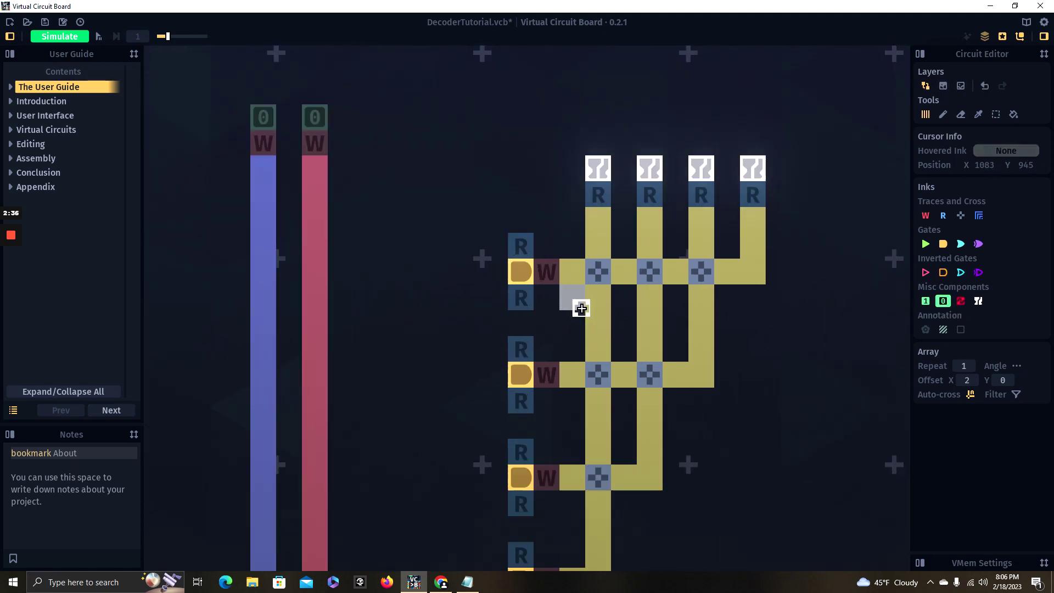
- Examine the two latch-driven input lines, the AND gate column and the four output lines
{"action": "key", "text": "a"}
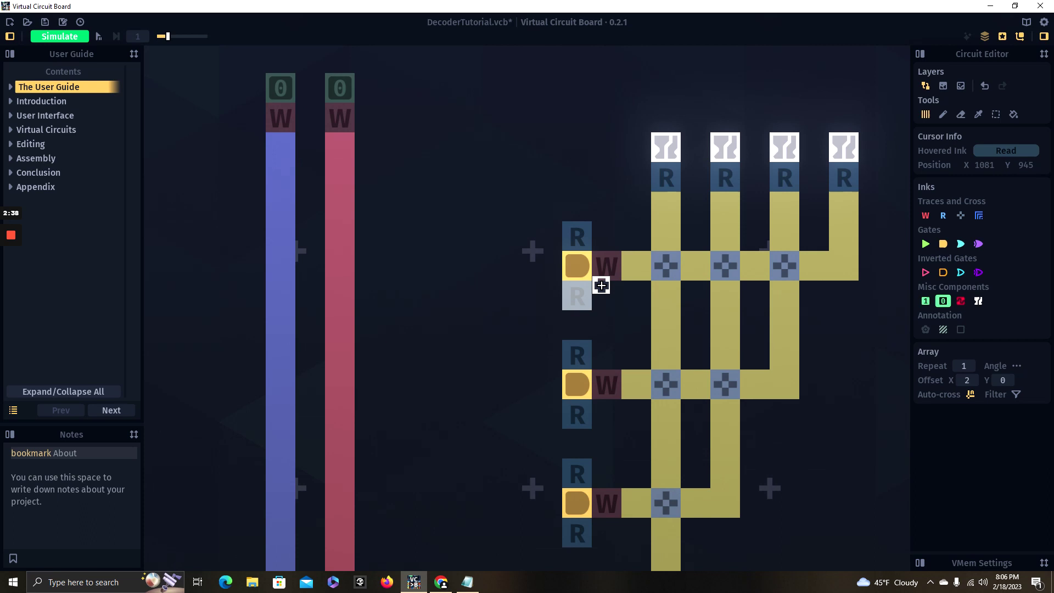
{"action": "key", "text": "a"}
{"action": "key", "text": "w"}
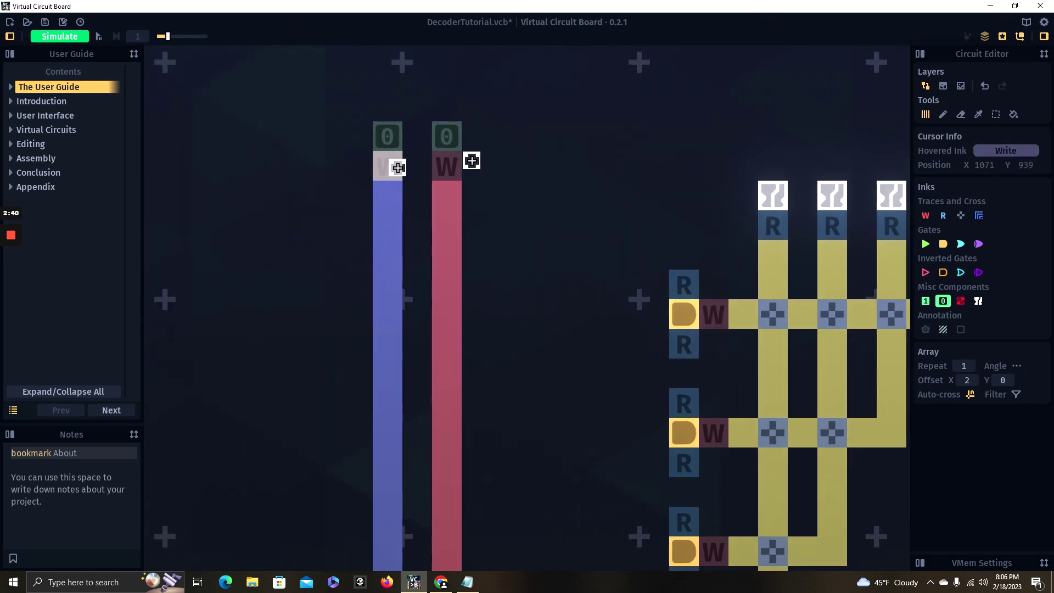
{"action": "key", "text": "d"}
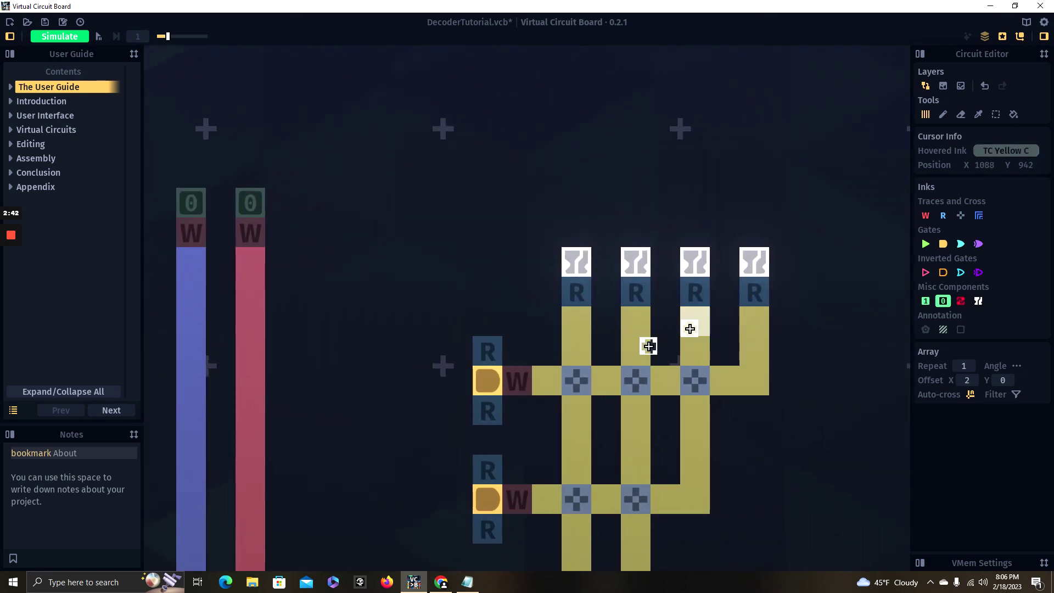
{"action": "key", "text": "a"}
{"action": "key", "text": "s"}
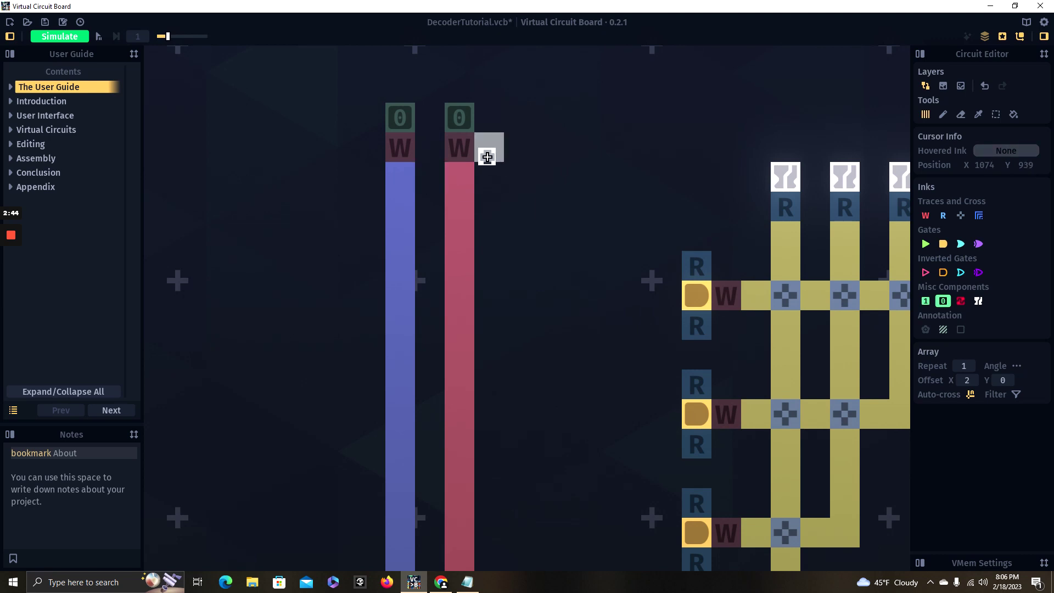
{"action": "key", "text": "d"}
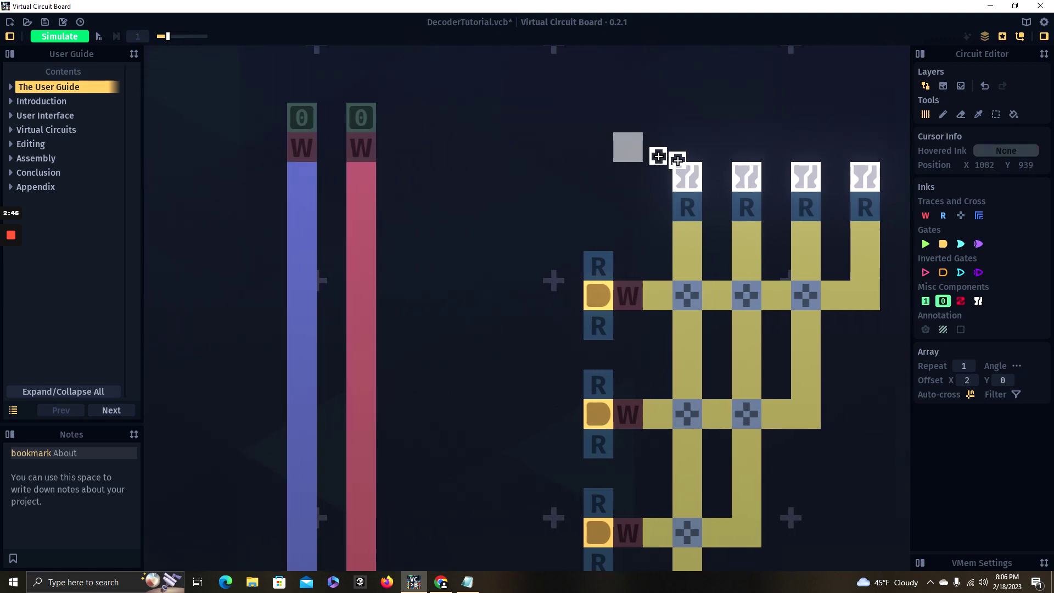
{"action": "key", "text": "a"}
{"action": "key", "text": "s"}
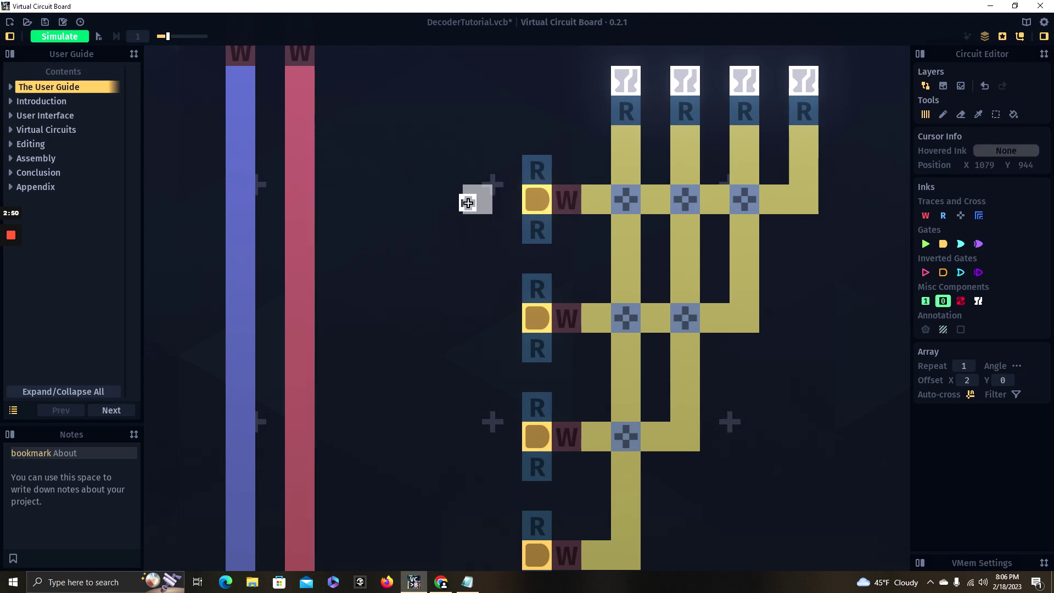
{"action": "key", "text": "a"}
{"action": "key", "text": "w"}
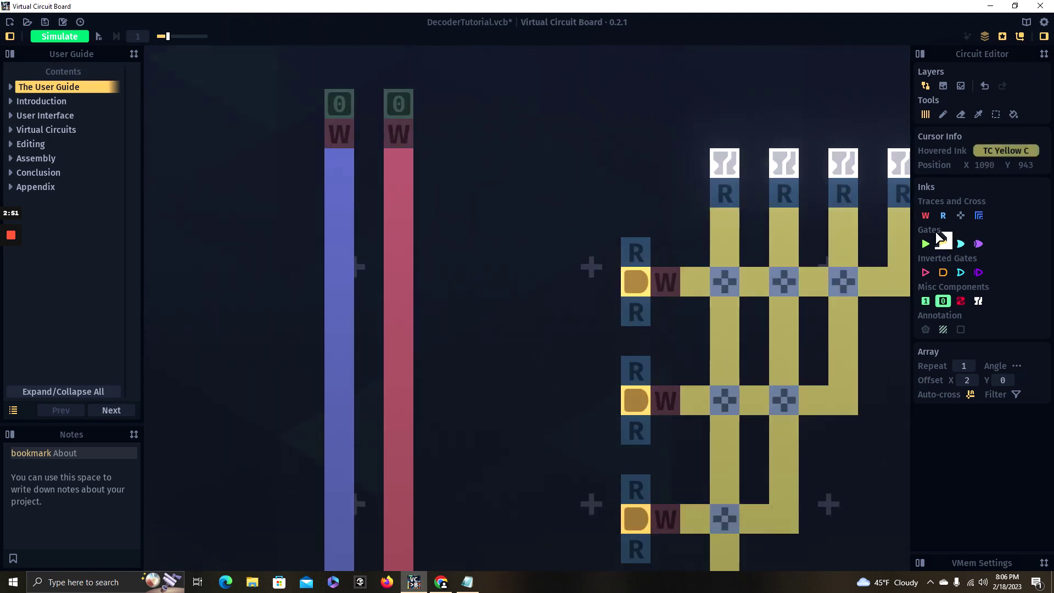
- Place two NOT gates left of the topmost AND gate's Read inks, leaving a one-cell gap before each
{"action": "left_click", "coordinate": [926, 273]}
{"action": "left_click", "coordinate": [577, 312]}
{"action": "left_click", "coordinate": [576, 252]}
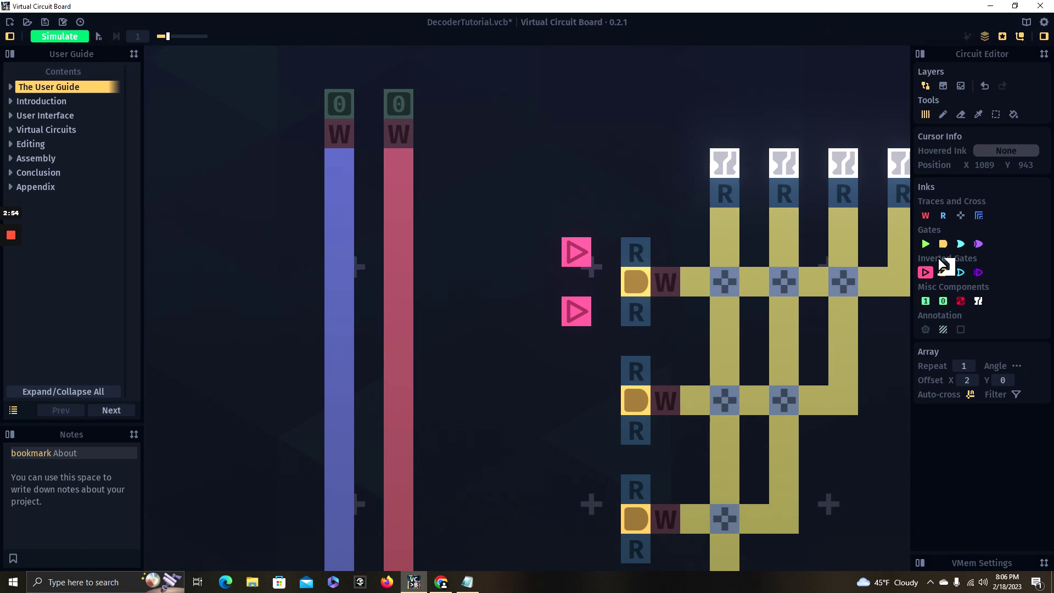
- Fill the gaps right of both NOT gates with Write ink and add Read ink on their left sides
{"action": "left_click", "coordinate": [930, 215]}
{"action": "left_click", "coordinate": [605, 252]}
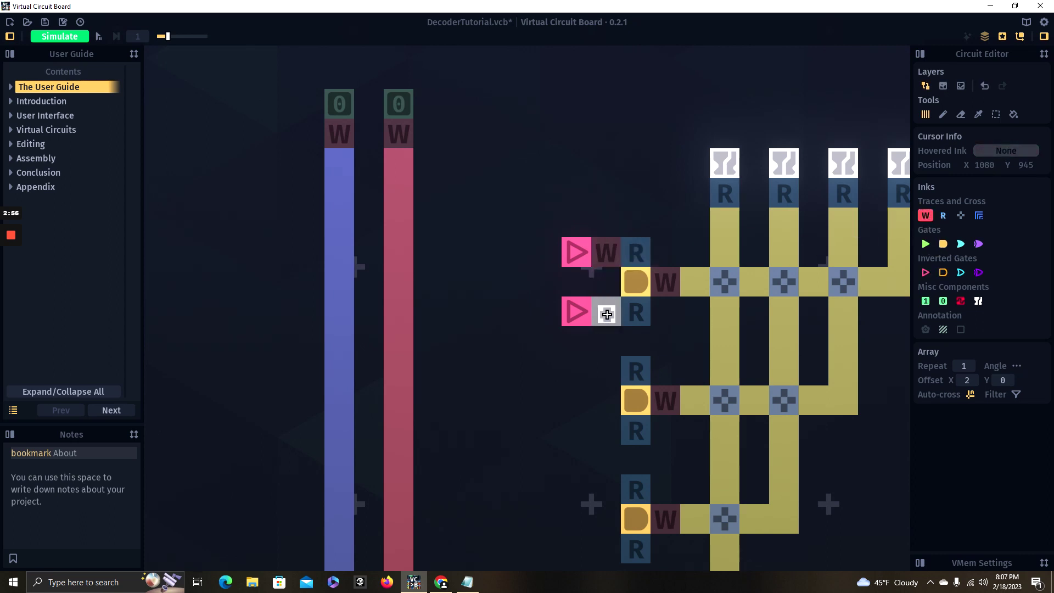
{"action": "left_click", "coordinate": [606, 311]}
{"action": "left_click", "coordinate": [547, 252]}
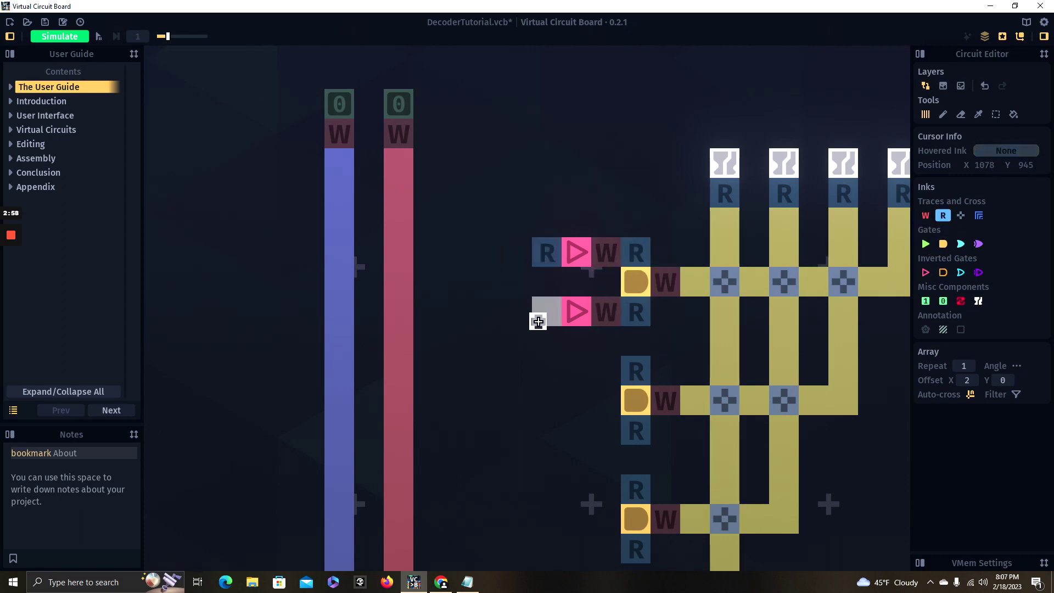
{"action": "left_click", "coordinate": [547, 319]}
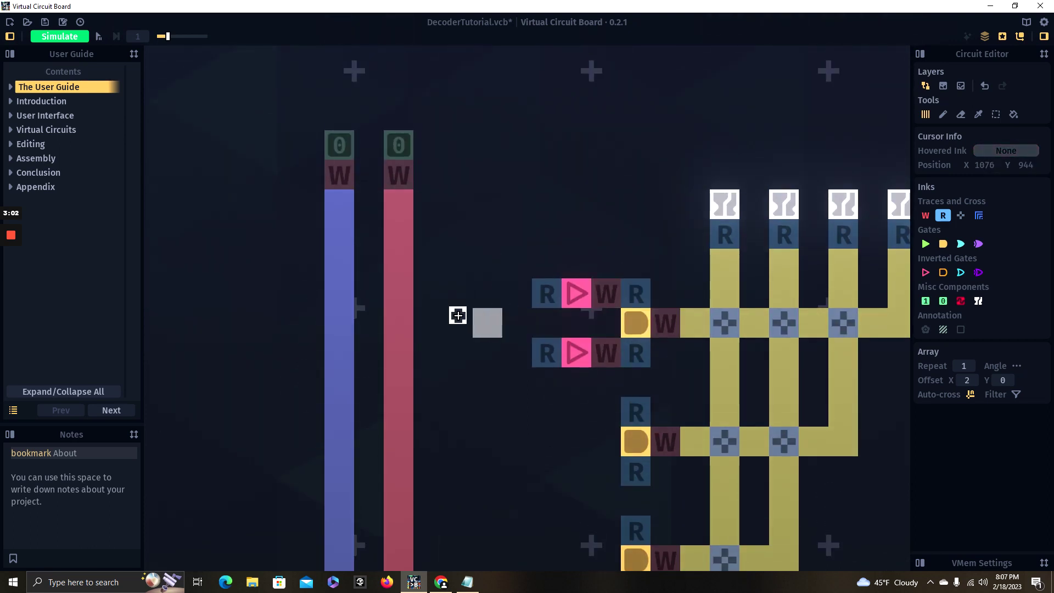
- Draw a blue trace from the blue vertical line across the red one to the lower NOT gate's Read ink
{"action": "key", "text": "a"}
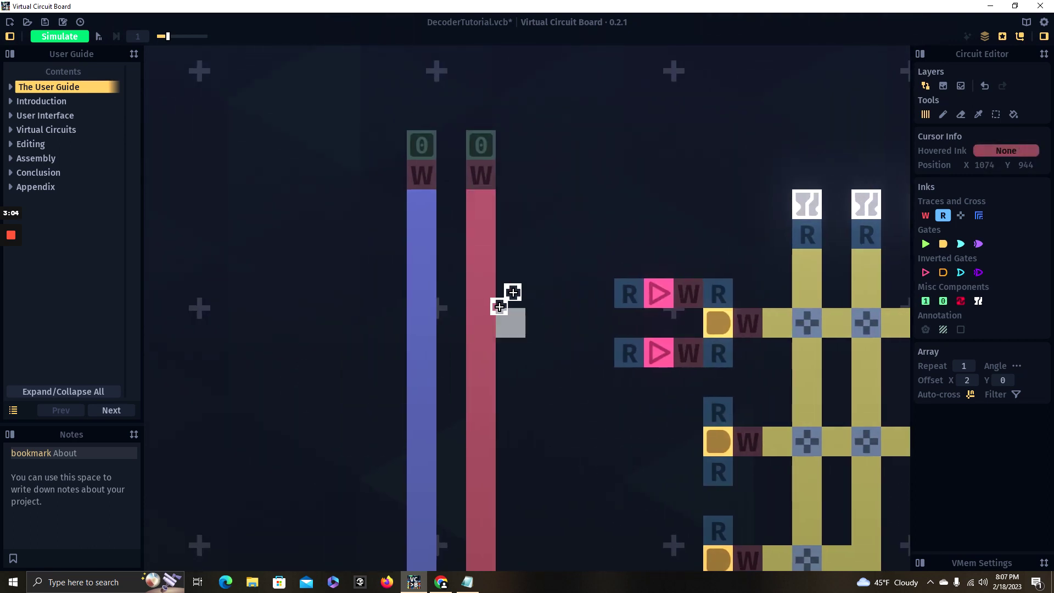
{"action": "left_click", "coordinate": [979, 215]}
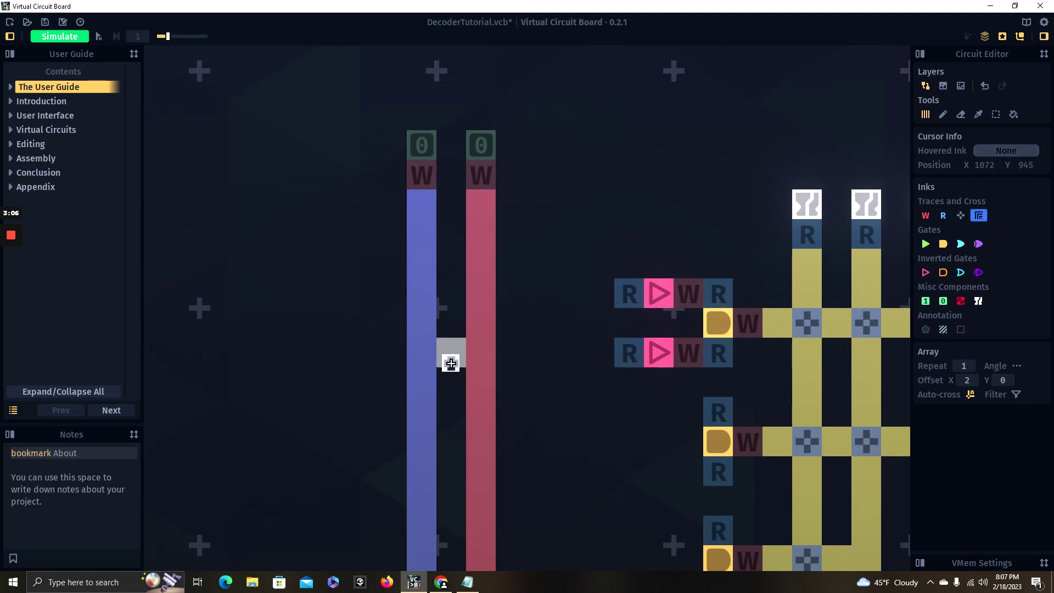
{"action": "key", "text": "d"}
{"action": "left_click_drag", "start_coordinate": [449, 355], "coordinate": [518, 351]}
- Switch the trace colour to red and connect the upper NOT gate's Read ink to the red vertical line
{"action": "left_click", "coordinate": [981, 215]}
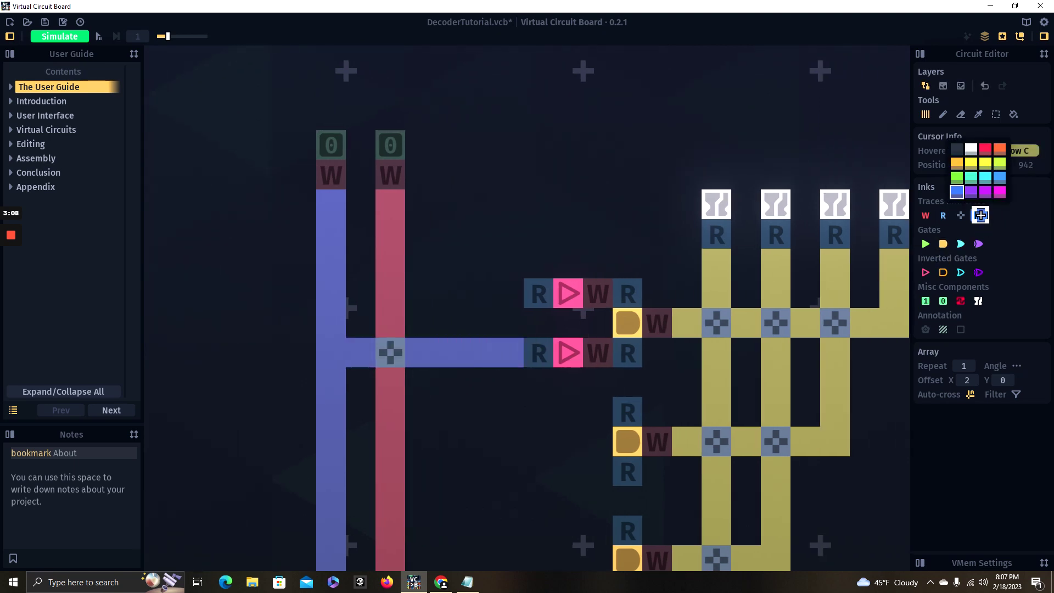
{"action": "left_click", "coordinate": [985, 149]}
{"action": "left_click_drag", "start_coordinate": [505, 295], "coordinate": [428, 297]}
{"action": "left_click_drag", "start_coordinate": [580, 321], "coordinate": [543, 316]}
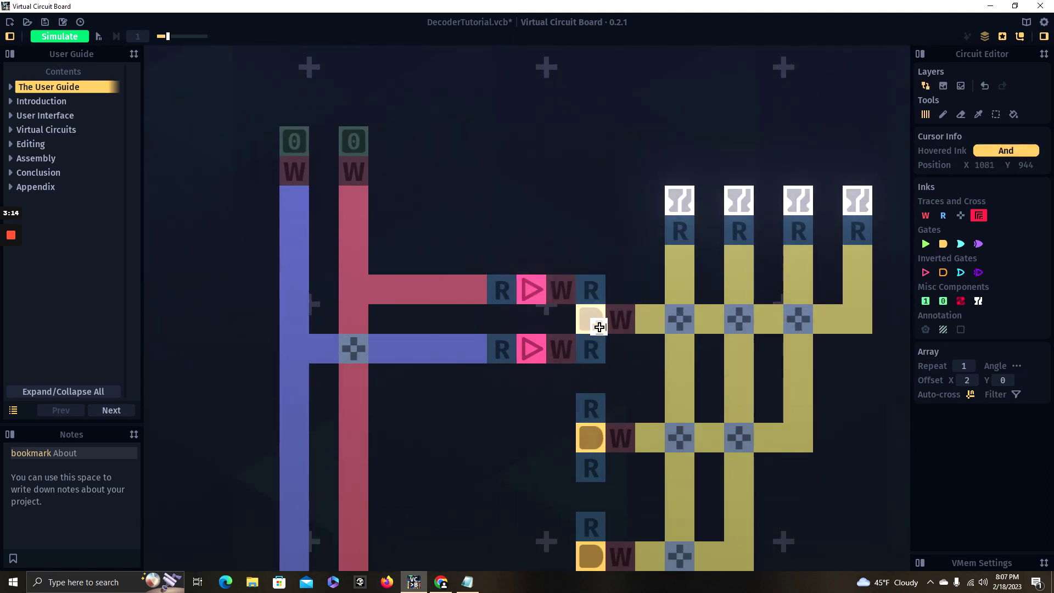
- Draw a red trace connecting the second AND gate's upper Read ink to the red vertical line
{"action": "key", "text": "d"}
{"action": "key", "text": "a"}
{"action": "key", "text": "s"}
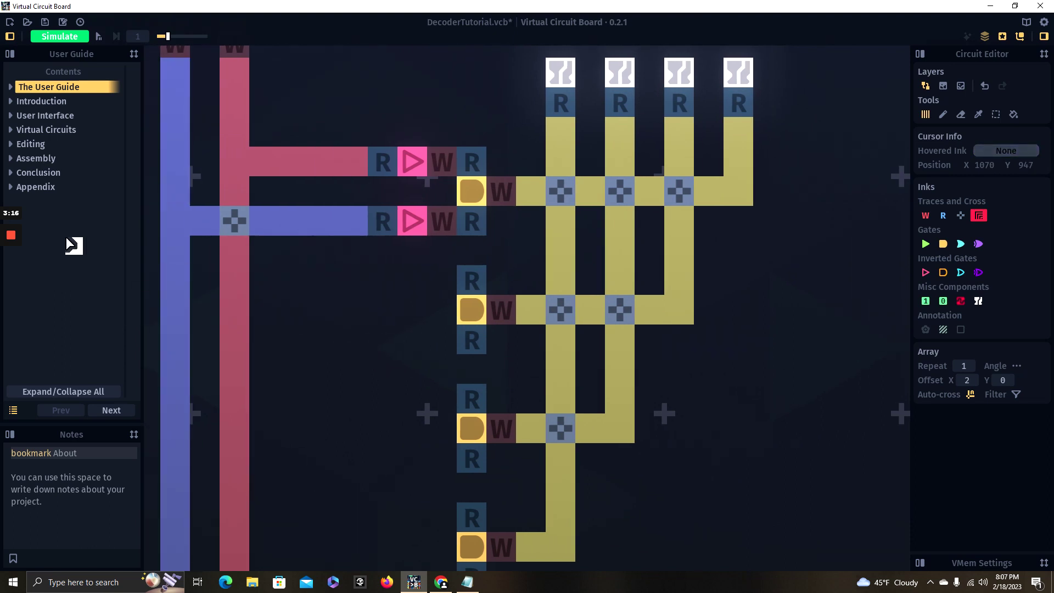
{"action": "key", "text": "a"}
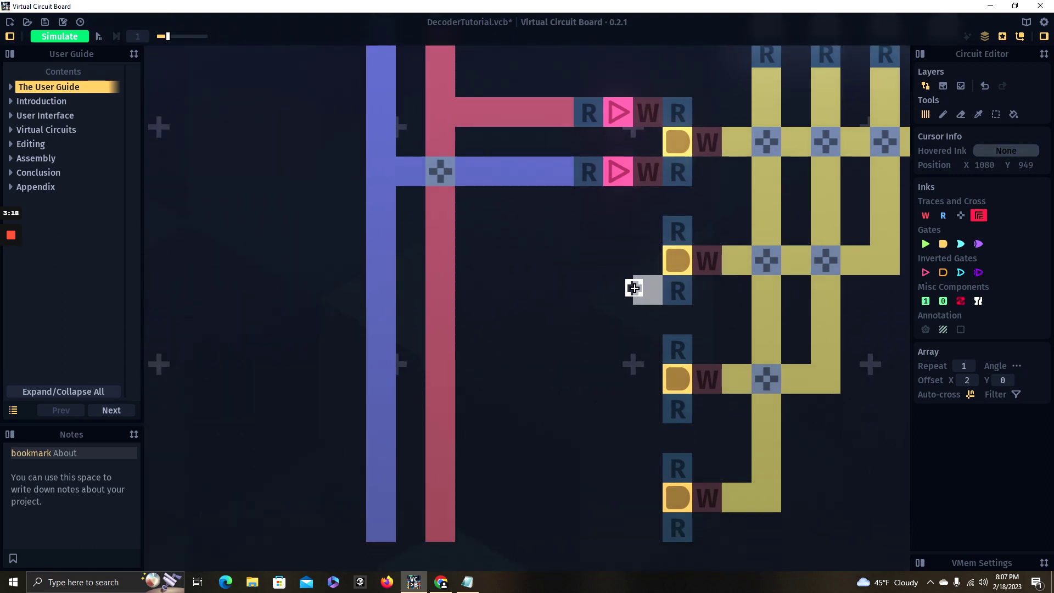
{"action": "key", "text": "a"}
{"action": "left_click_drag", "start_coordinate": [640, 233], "coordinate": [611, 233]}
{"action": "key", "text": "d"}
- Draw a blue branch from the blue line across the red one toward the second AND gate's lower Read, stopping three cells short
{"action": "left_click", "coordinate": [977, 217]}
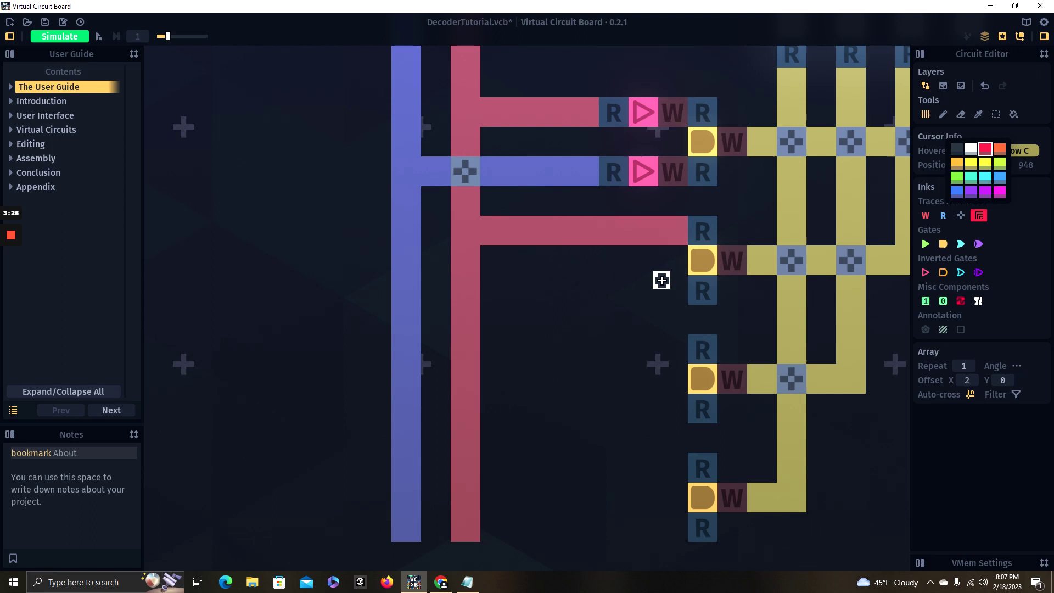
{"action": "left_click", "coordinate": [983, 217]}
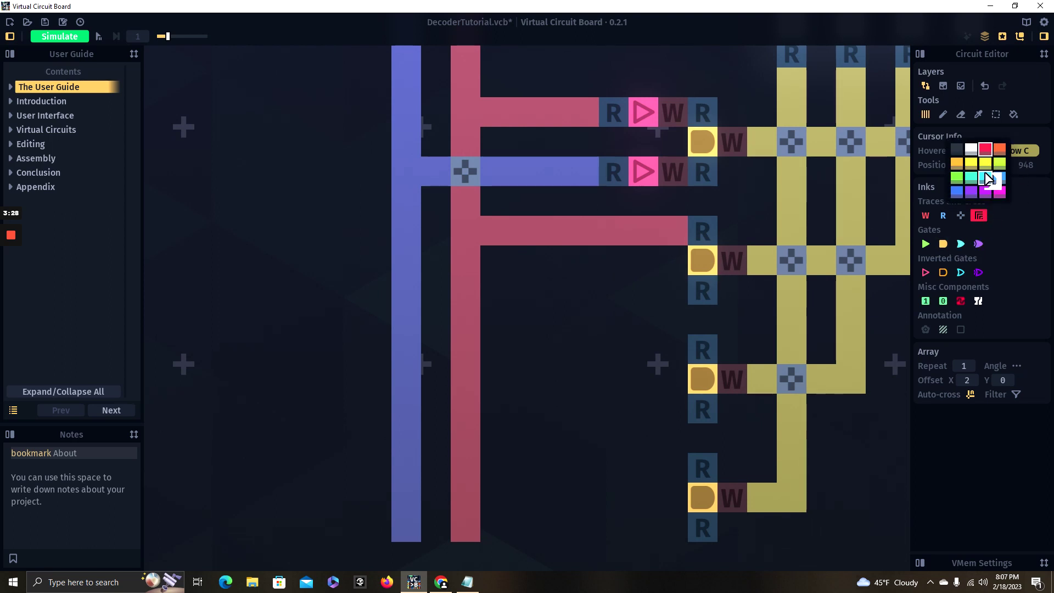
{"action": "left_click", "coordinate": [962, 192]}
{"action": "key", "text": "a"}
{"action": "left_click_drag", "start_coordinate": [586, 290], "coordinate": [567, 290]}
{"action": "key", "text": "d"}
- Examine how the red and blue input lines reach the second AND gate and its output line
{"action": "key", "text": "w"}
{"action": "key", "text": "s"}
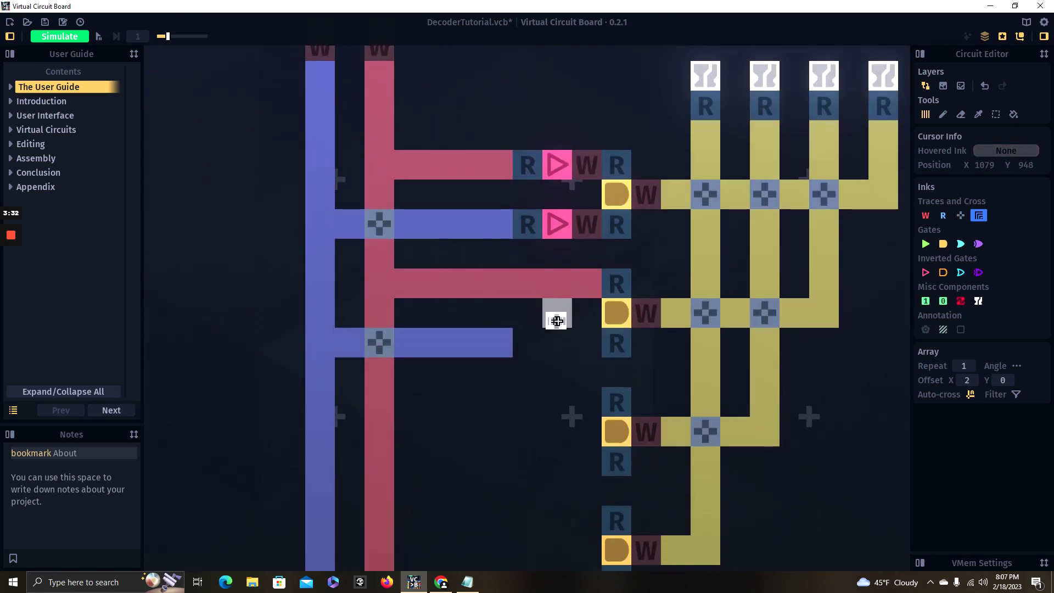
{"action": "key", "text": "w"}
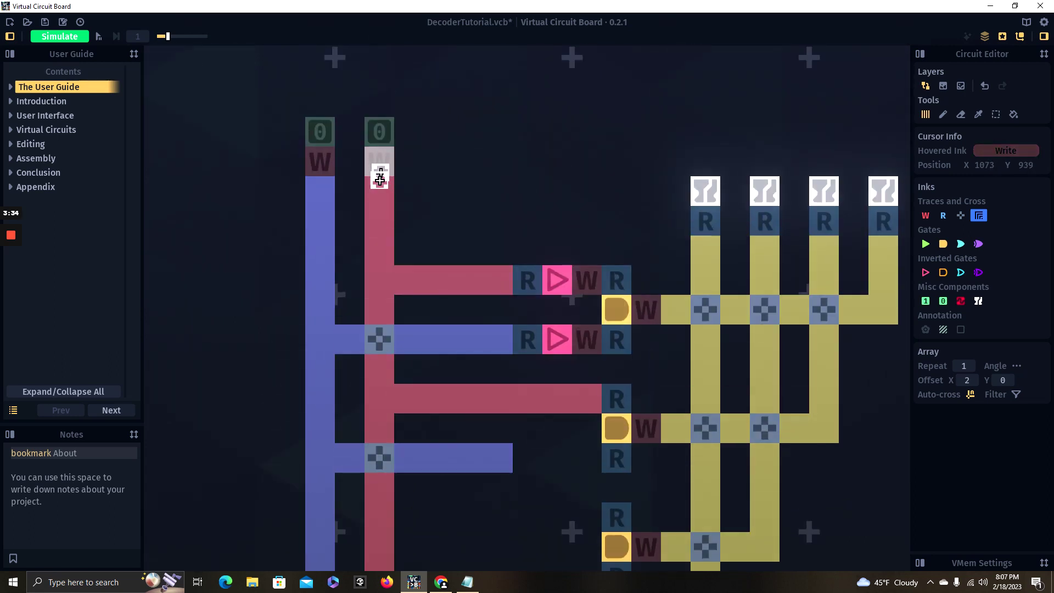
{"action": "key", "text": "s"}
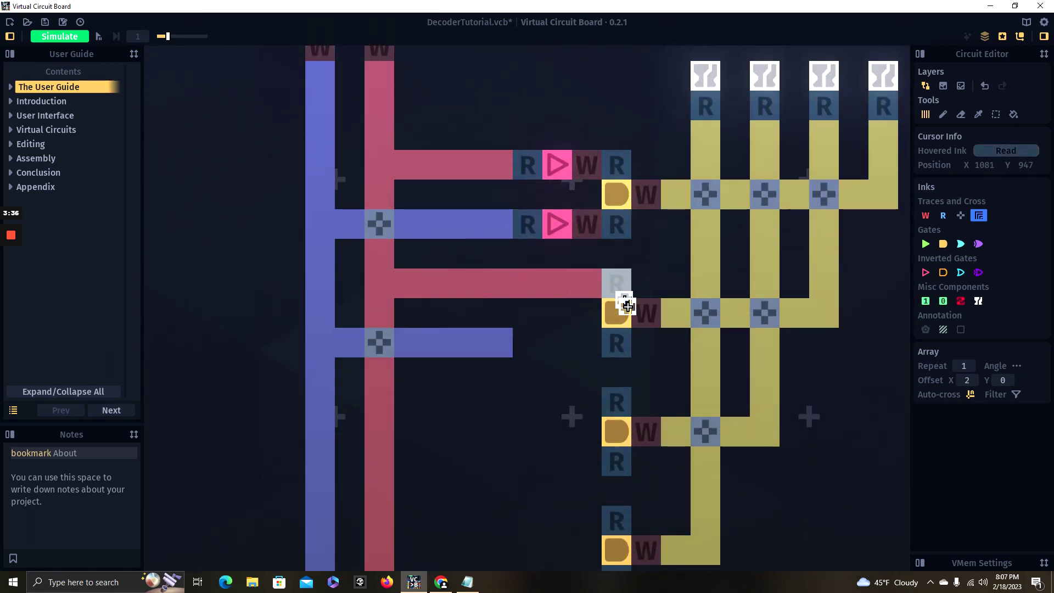
{"action": "key", "text": "a"}
{"action": "key", "text": "w"}
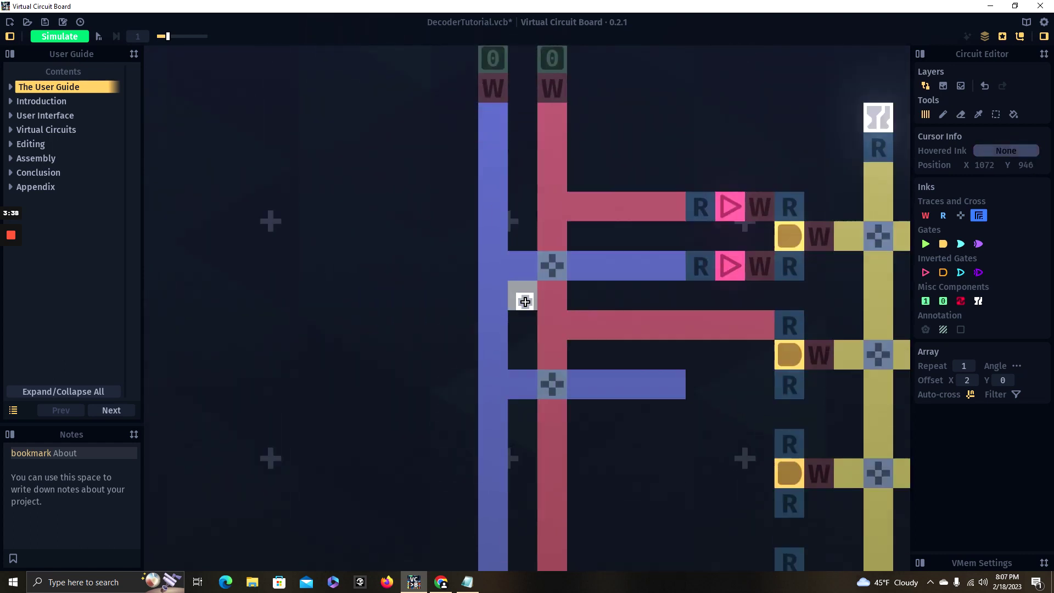
{"action": "key", "text": "d"}
{"action": "key", "text": "s"}
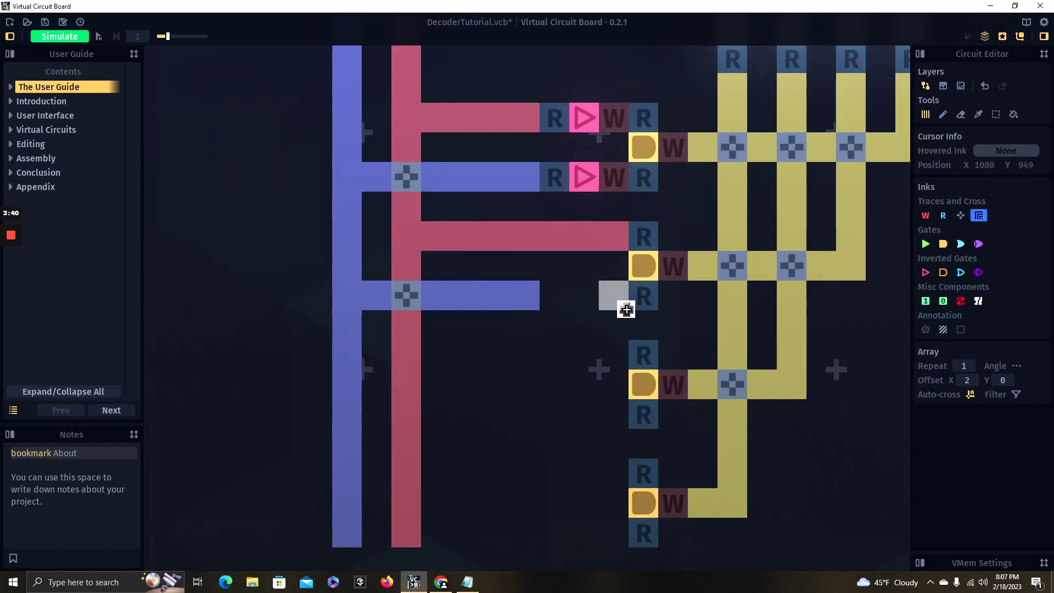
{"action": "key", "text": "d"}
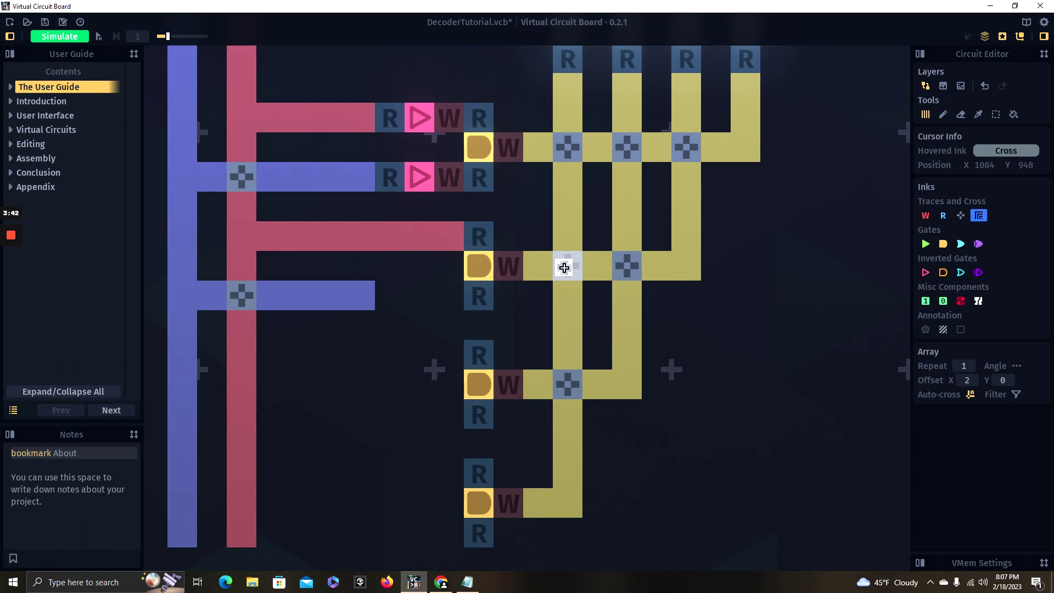
{"action": "key", "text": "d"}
{"action": "key", "text": "w"}
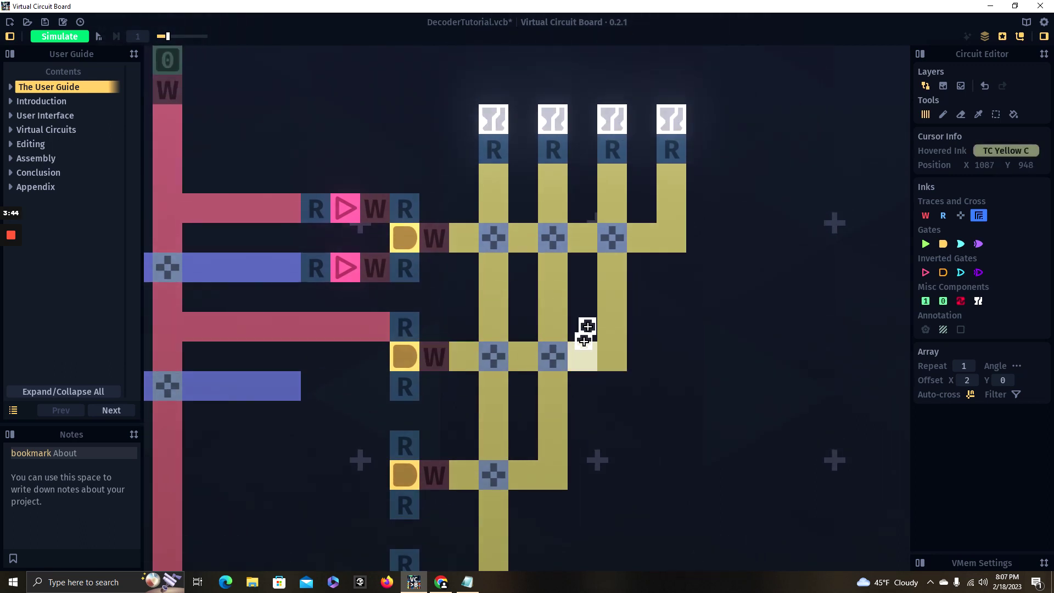
{"action": "key", "text": "a"}
{"action": "key", "text": "s"}
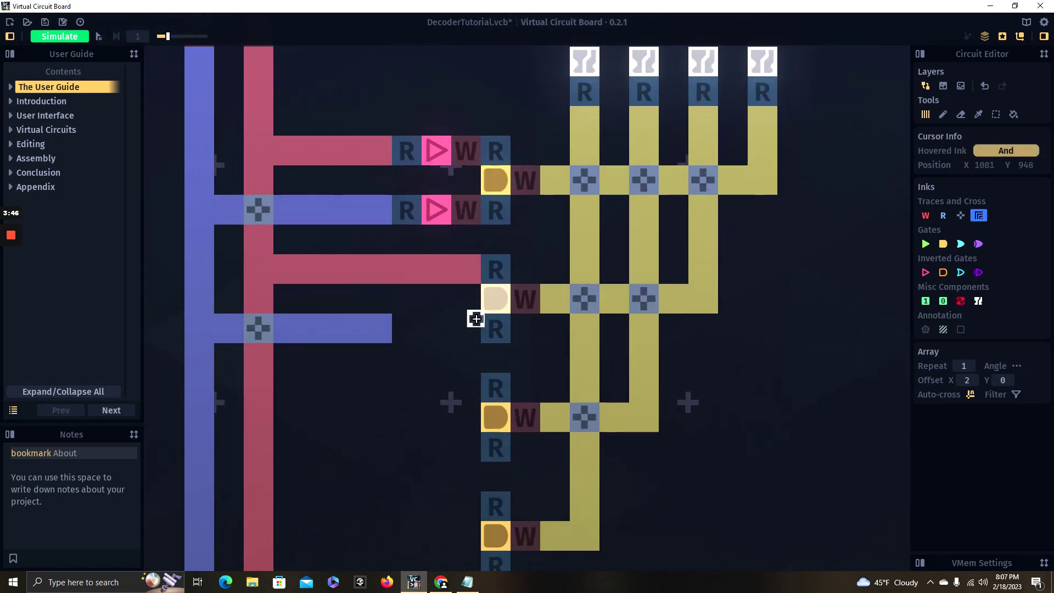
- Fill the three-cell gap before the second AND gate's lower Read with Read ink, a NOT gate and Write ink
{"action": "left_click", "coordinate": [943, 216]}
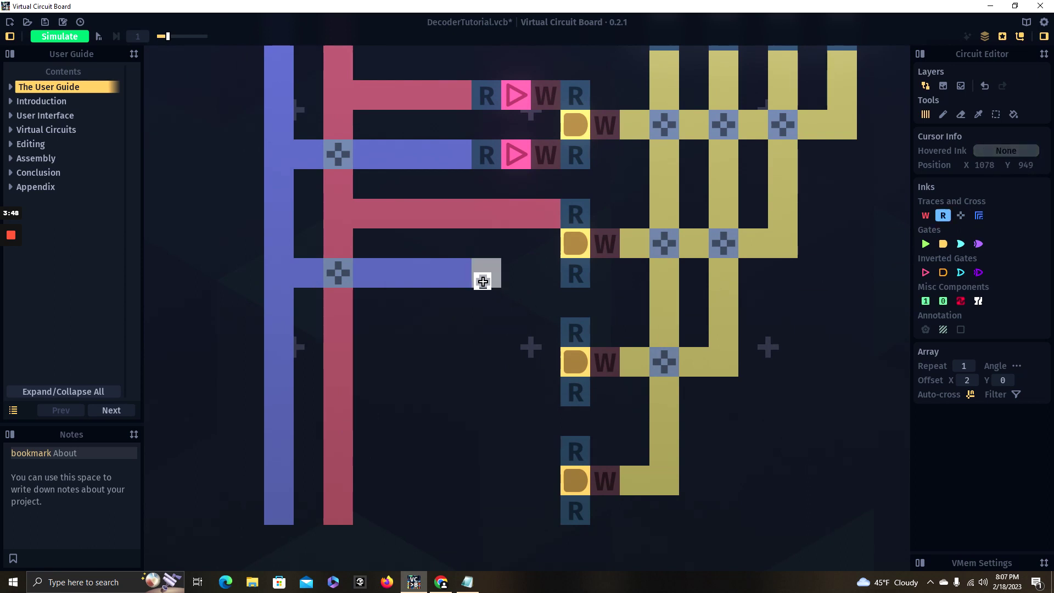
{"action": "left_click", "coordinate": [486, 273]}
{"action": "left_click", "coordinate": [928, 217]}
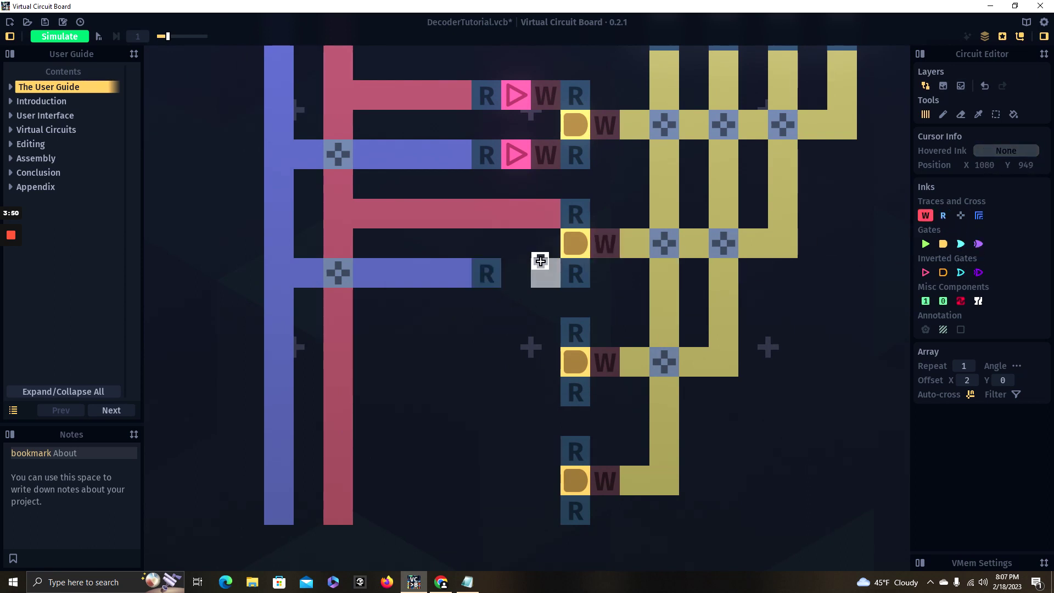
{"action": "left_click", "coordinate": [543, 270]}
{"action": "left_click", "coordinate": [925, 272]}
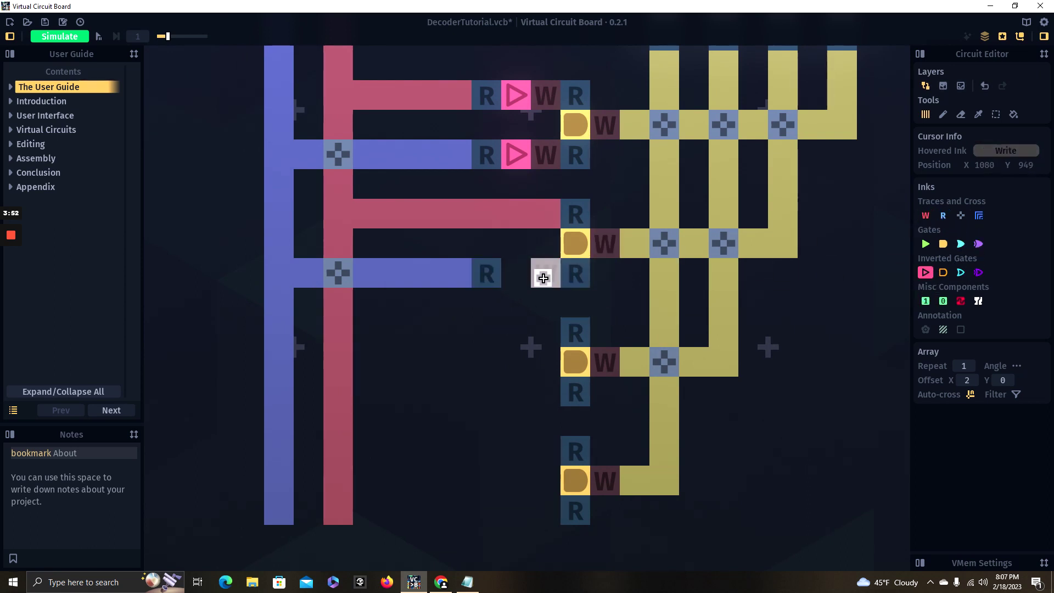
{"action": "left_click", "coordinate": [515, 273]}
- Draw a blue trace from the blue vertical line across the red one to the third AND gate's lower Read ink
{"action": "key", "text": "a"}
{"action": "key", "text": "s"}
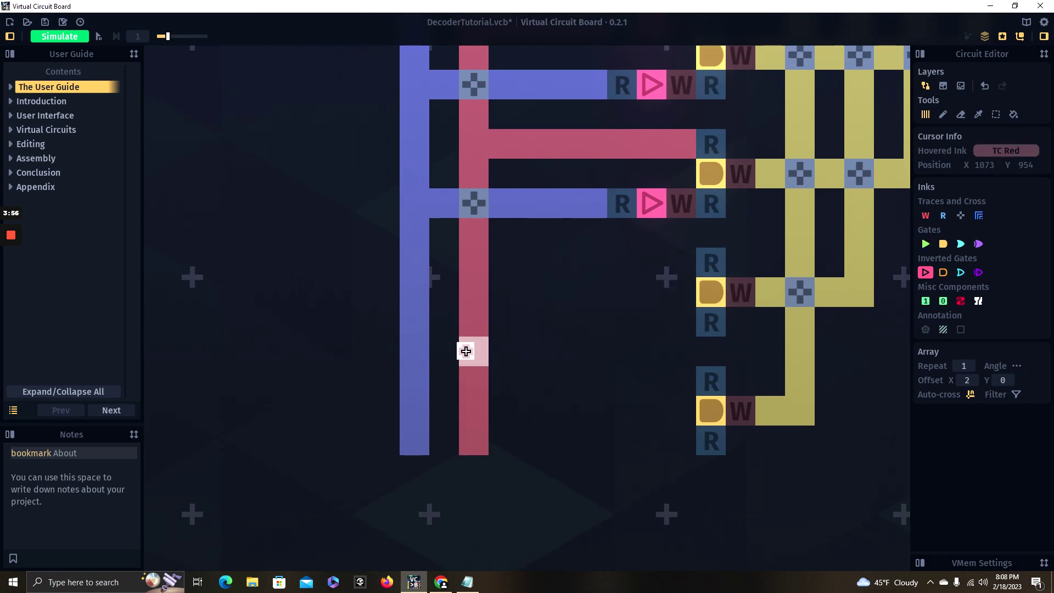
{"action": "left_click", "coordinate": [981, 216]}
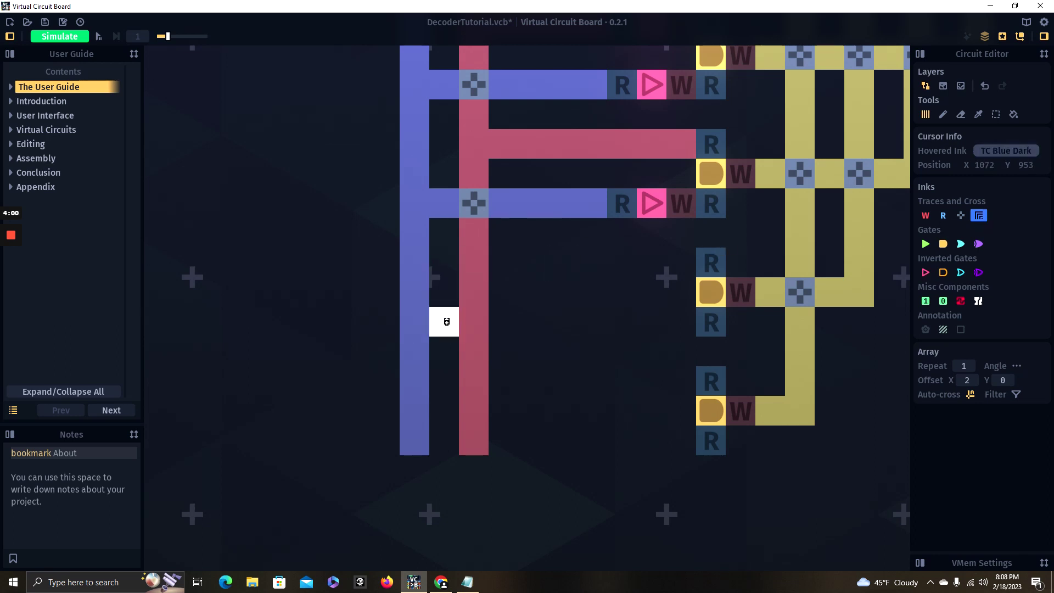
{"action": "key", "text": "d"}
{"action": "left_click_drag", "start_coordinate": [447, 322], "coordinate": [510, 322]}
{"action": "key", "text": "a"}
{"action": "key", "text": "w"}
{"action": "key", "text": "s"}
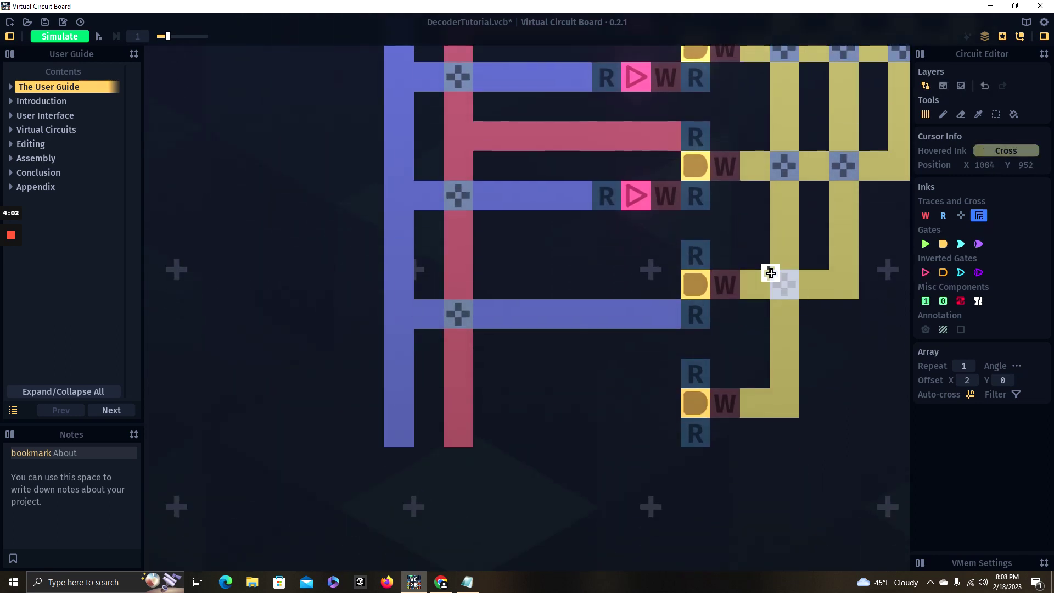
- Place Read ink, a NOT gate and Write ink side by side directly before the third AND gate's upper Read
{"action": "left_click", "coordinate": [980, 215]}
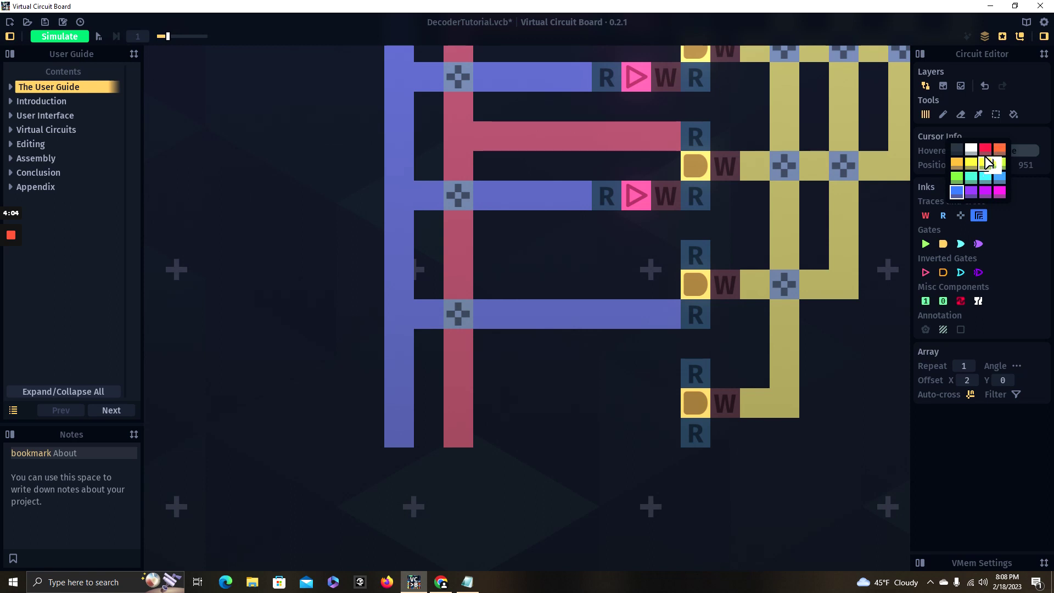
{"action": "left_click", "coordinate": [925, 273]}
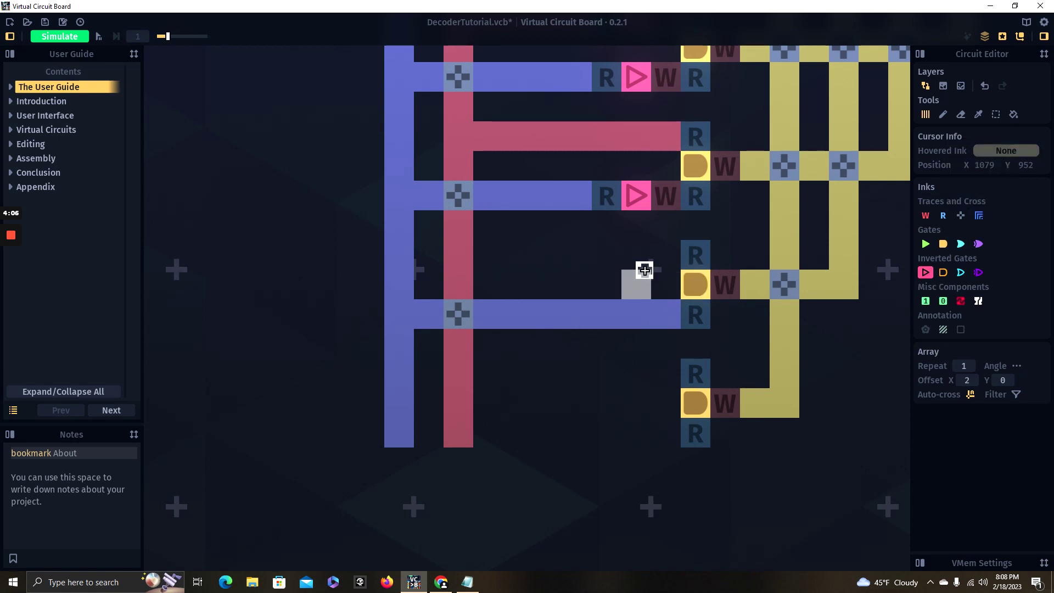
{"action": "left_click", "coordinate": [636, 254]}
{"action": "left_click", "coordinate": [943, 216]}
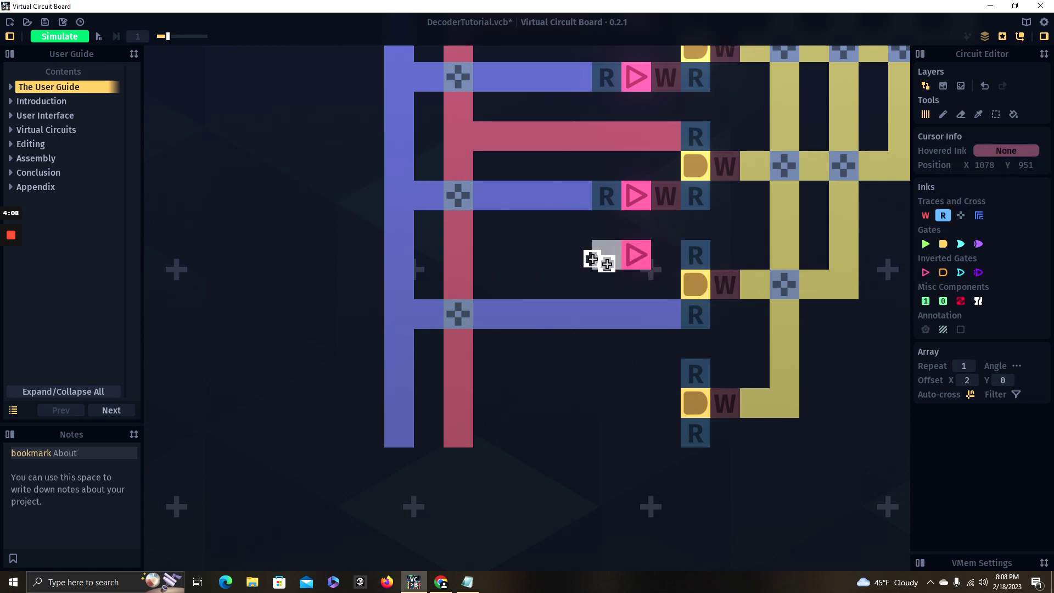
{"action": "left_click", "coordinate": [606, 254]}
{"action": "left_click", "coordinate": [925, 215]}
{"action": "left_click", "coordinate": [665, 254]}
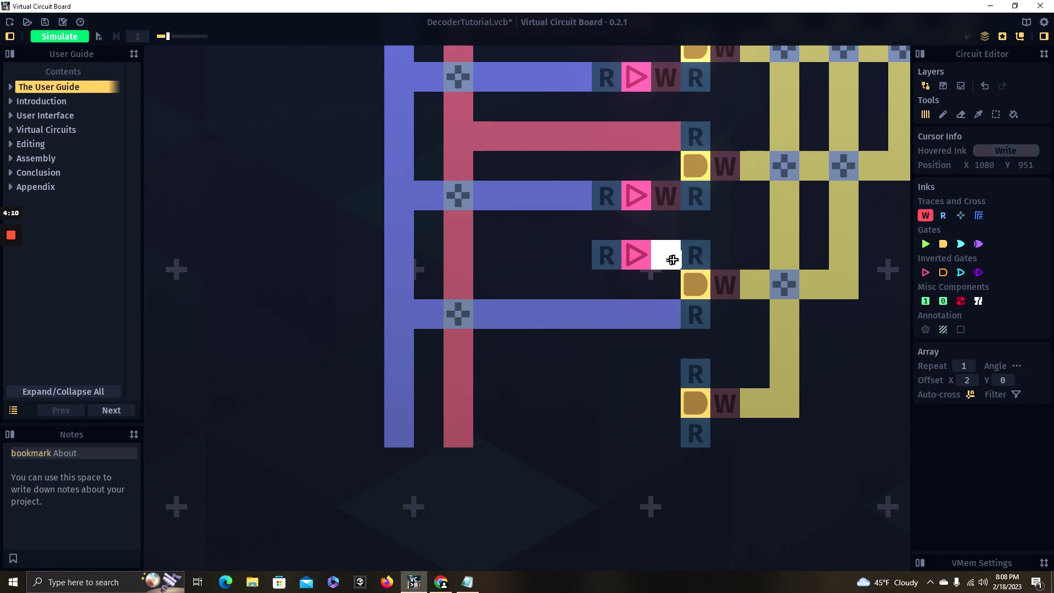
- Draw a red trace from the red vertical line to the Read ink of the third AND gate's new NOT gate
{"action": "left_click", "coordinate": [979, 216]}
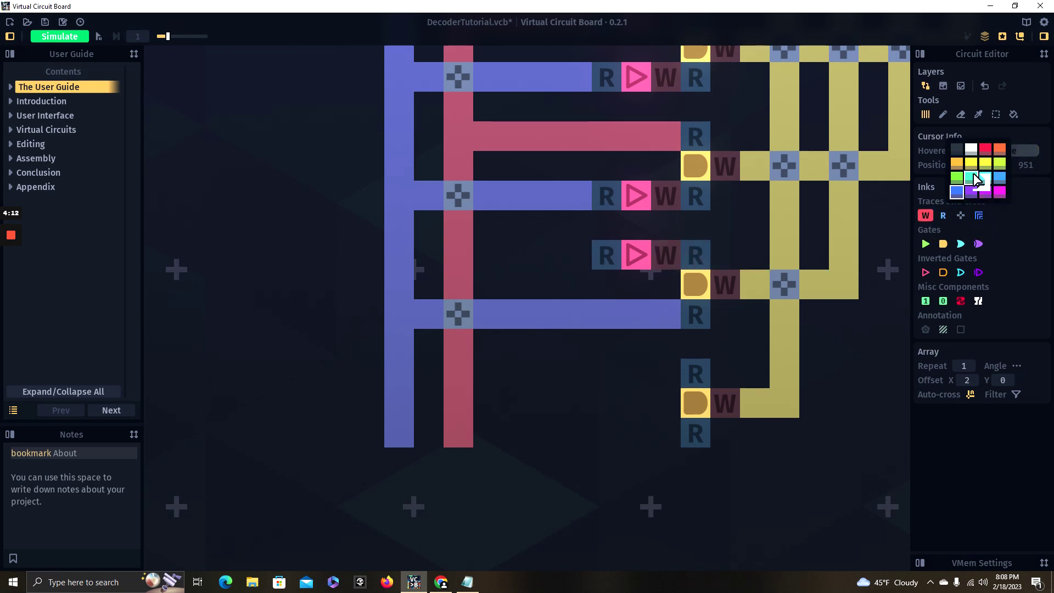
{"action": "left_click", "coordinate": [973, 154]}
{"action": "left_click_drag", "start_coordinate": [577, 254], "coordinate": [500, 253]}
{"action": "left_click", "coordinate": [499, 254]}
{"action": "right_click", "coordinate": [519, 283]}
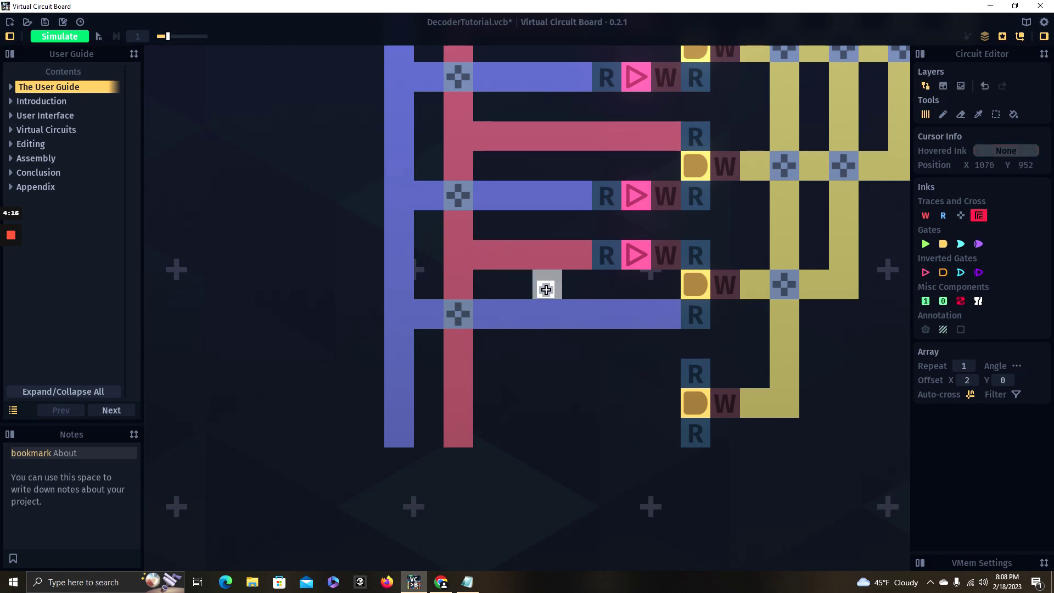
- Examine the two latches, the third AND gate's input wiring and output line, and the unconnected fourth AND gate
{"action": "key", "text": "w"}
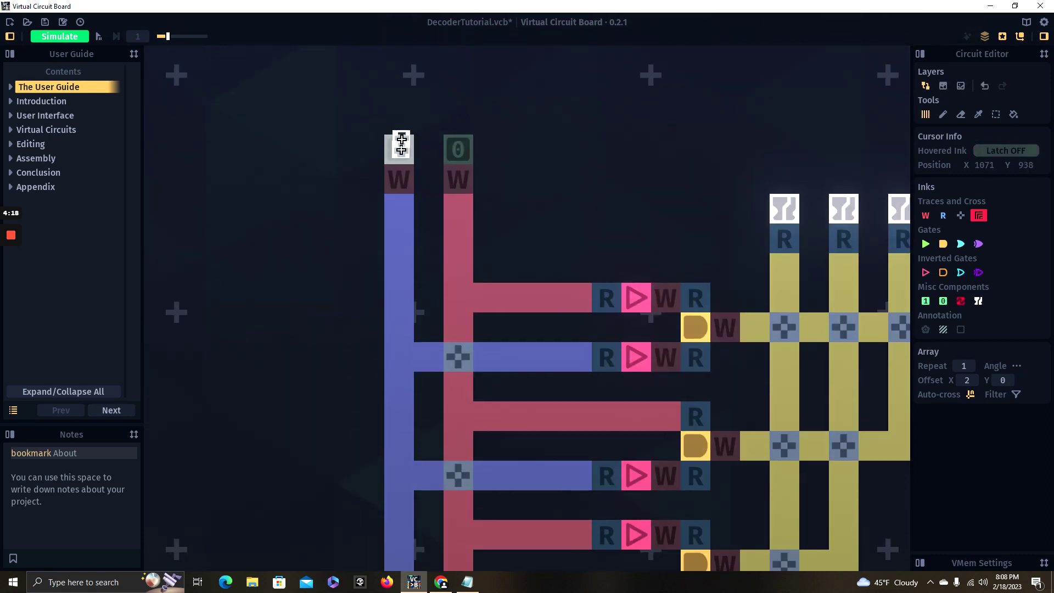
{"action": "key", "text": "s"}
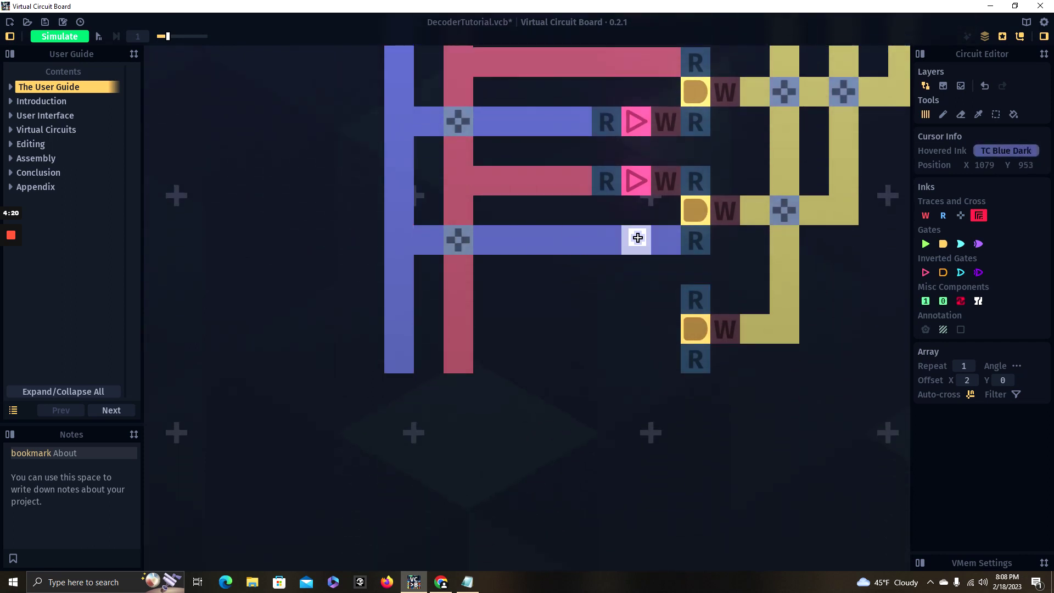
{"action": "key", "text": "d"}
{"action": "key", "text": "w"}
{"action": "key", "text": "a"}
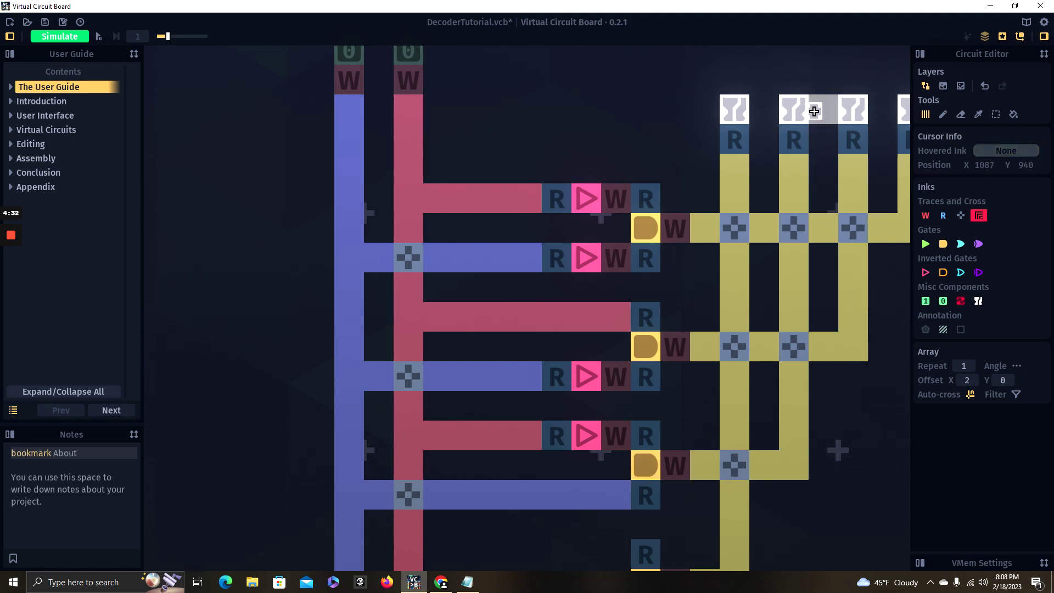
{"action": "scroll", "coordinate": [795, 137], "scroll_direction": "down", "scroll_amount": 5}
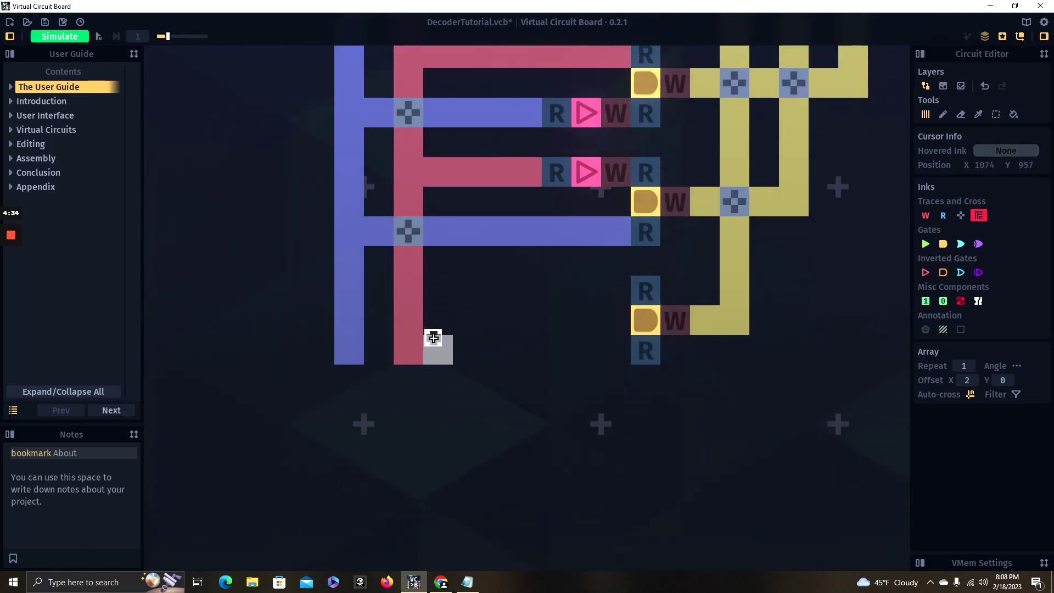
{"action": "scroll", "coordinate": [576, 352], "scroll_direction": "down", "scroll_amount": 1}
{"action": "scroll", "coordinate": [574, 351], "scroll_direction": "up", "scroll_amount": 1}
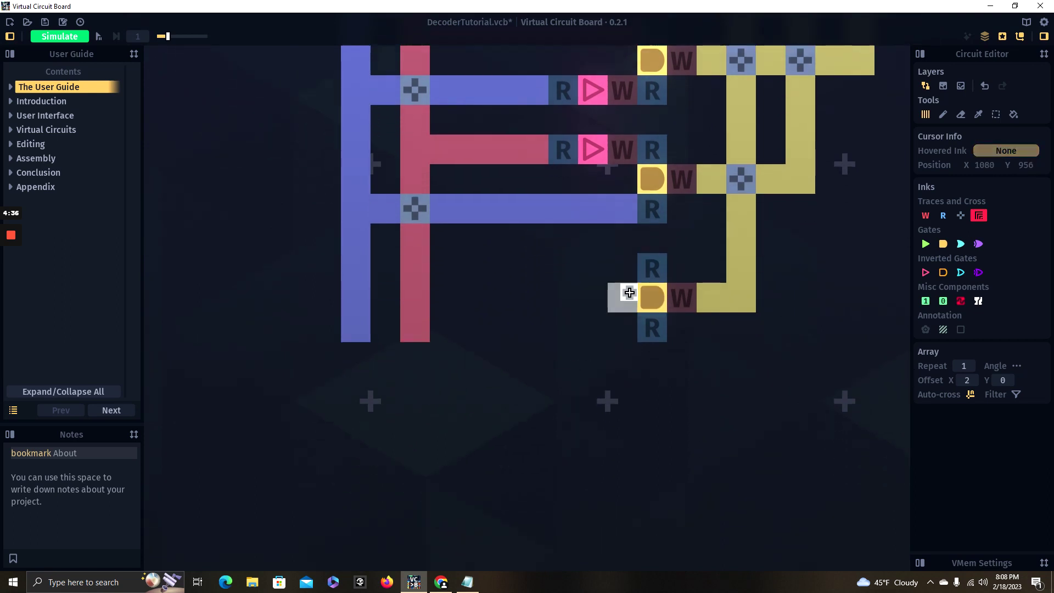
{"action": "left_click_drag", "start_coordinate": [622, 328], "coordinate": [548, 332]}
{"action": "key", "text": "a"}
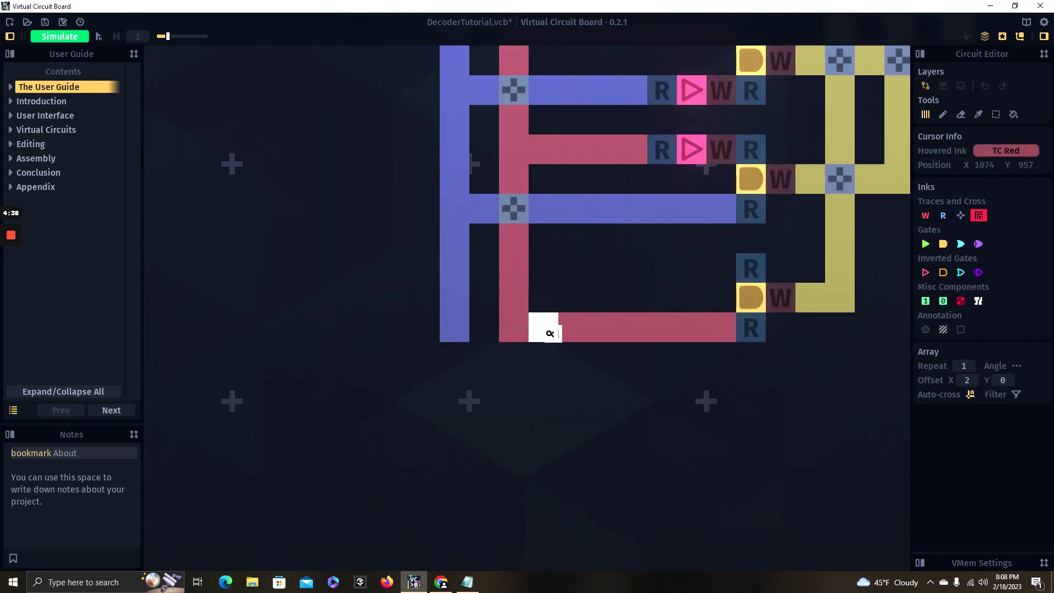
{"action": "key", "text": "w"}
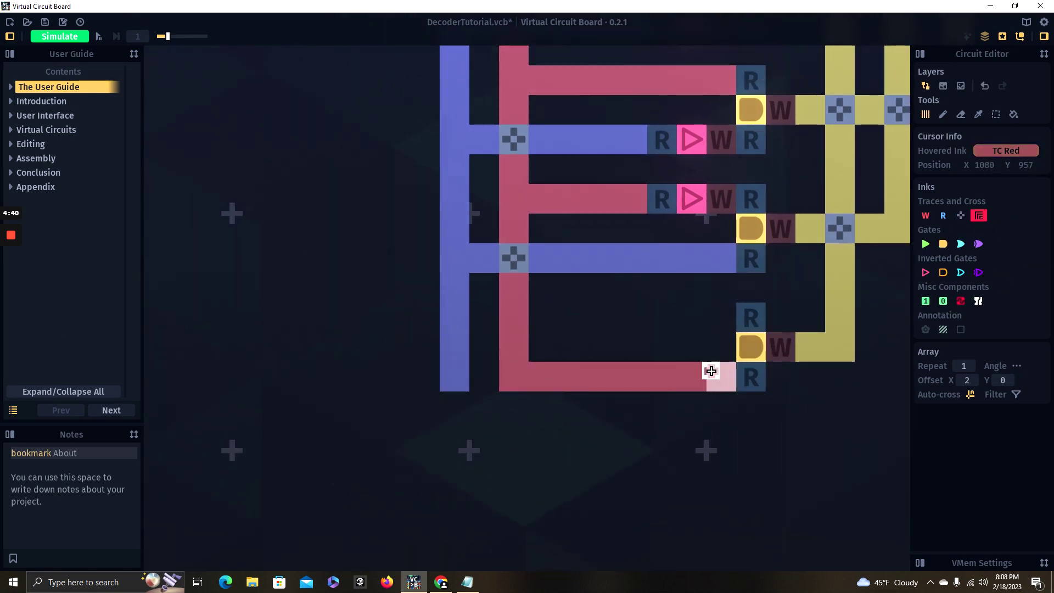
{"action": "left_click_drag", "start_coordinate": [693, 375], "coordinate": [543, 378]}
- Connect the fourth AND gate's upper Read to the red line and its lower Read to the blue line, crossing the red one
{"action": "key", "text": "d"}
{"action": "left_click_drag", "start_coordinate": [541, 324], "coordinate": [585, 321]}
{"action": "left_click", "coordinate": [979, 215]}
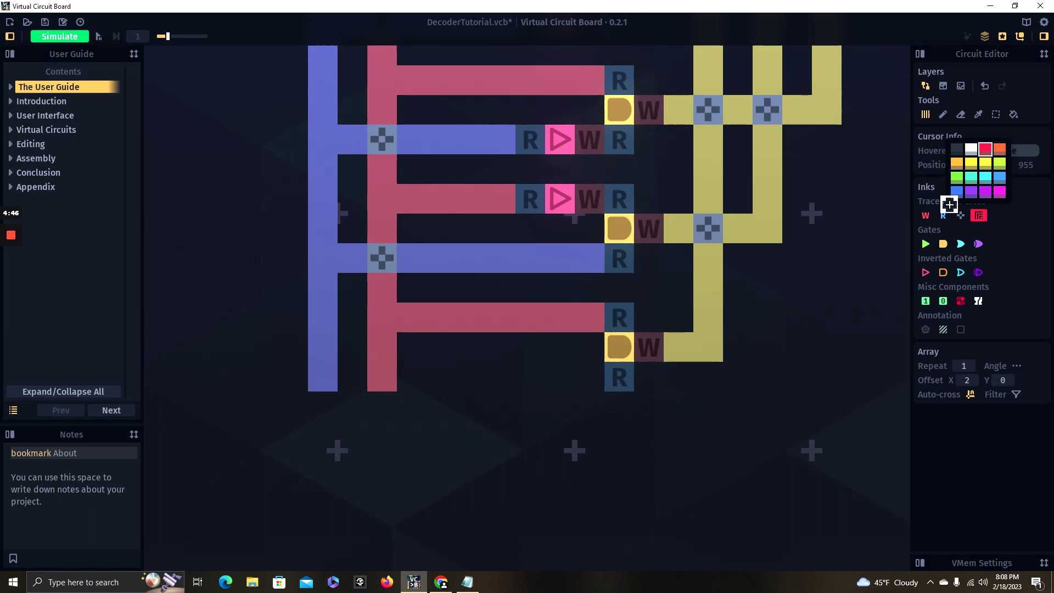
{"action": "left_click", "coordinate": [955, 190]}
{"action": "left_click_drag", "start_coordinate": [589, 378], "coordinate": [453, 376]}
- Start simulating the completed 2-to-4 decoder
{"action": "scroll", "coordinate": [508, 416], "scroll_direction": "down", "scroll_amount": 2}
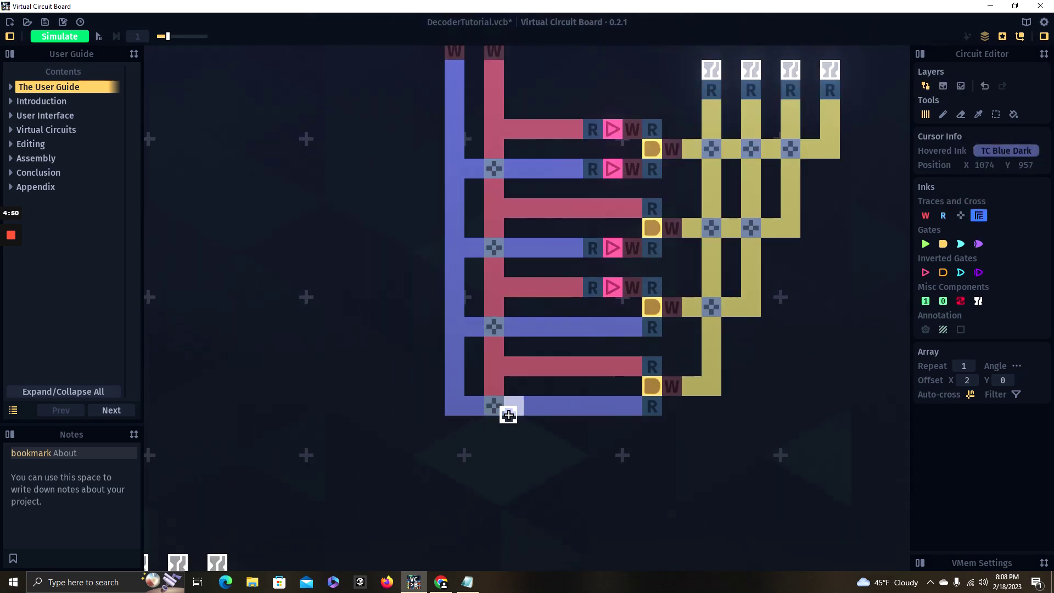
{"action": "key", "text": "d"}
{"action": "key", "text": "w"}
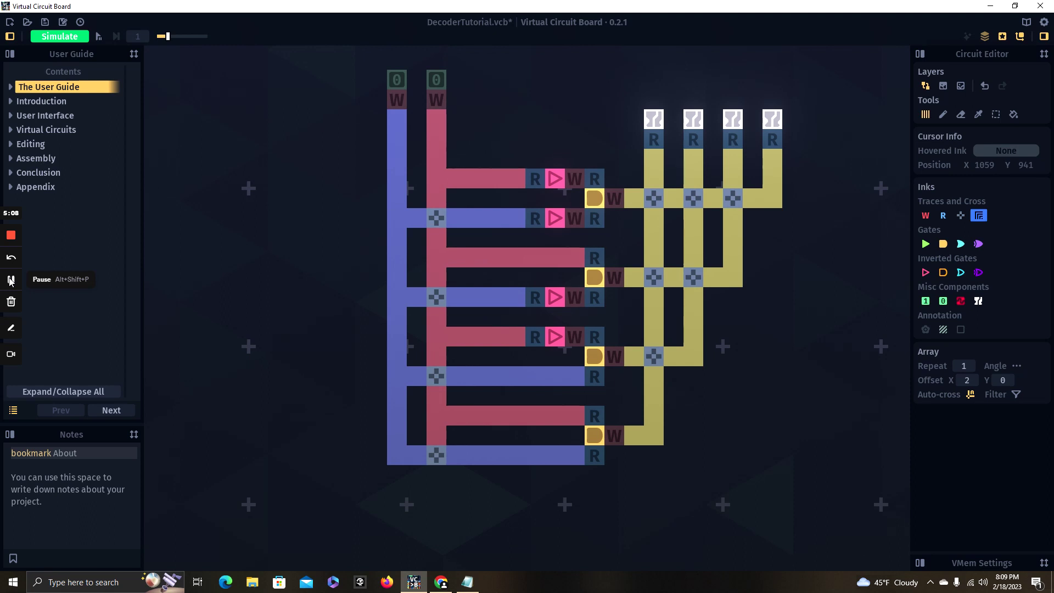
{"action": "left_click_drag", "start_coordinate": [510, 126], "coordinate": [440, 165]}
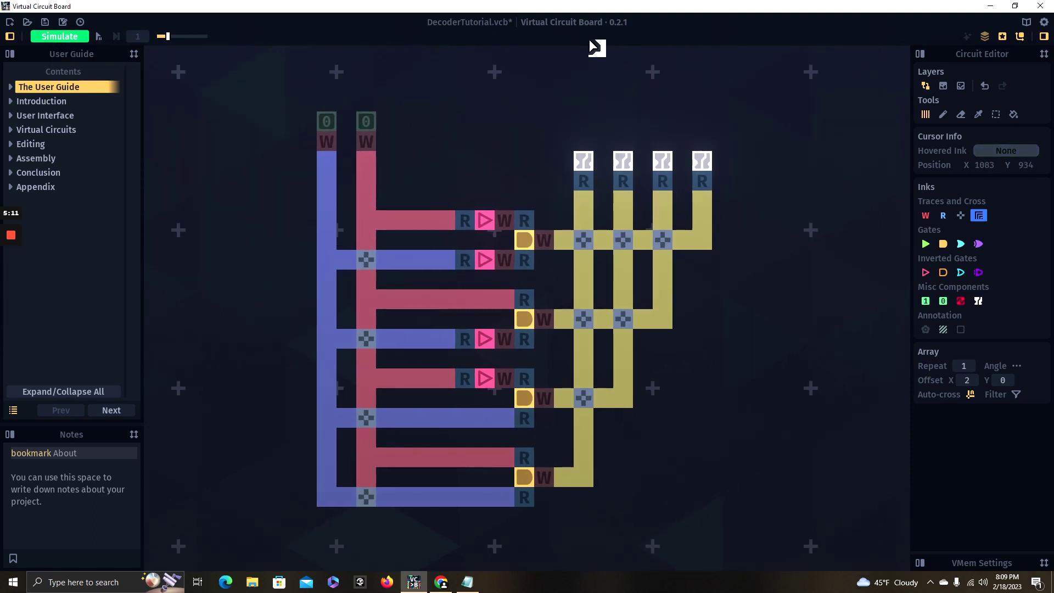
{"action": "left_click", "coordinate": [48, 38]}
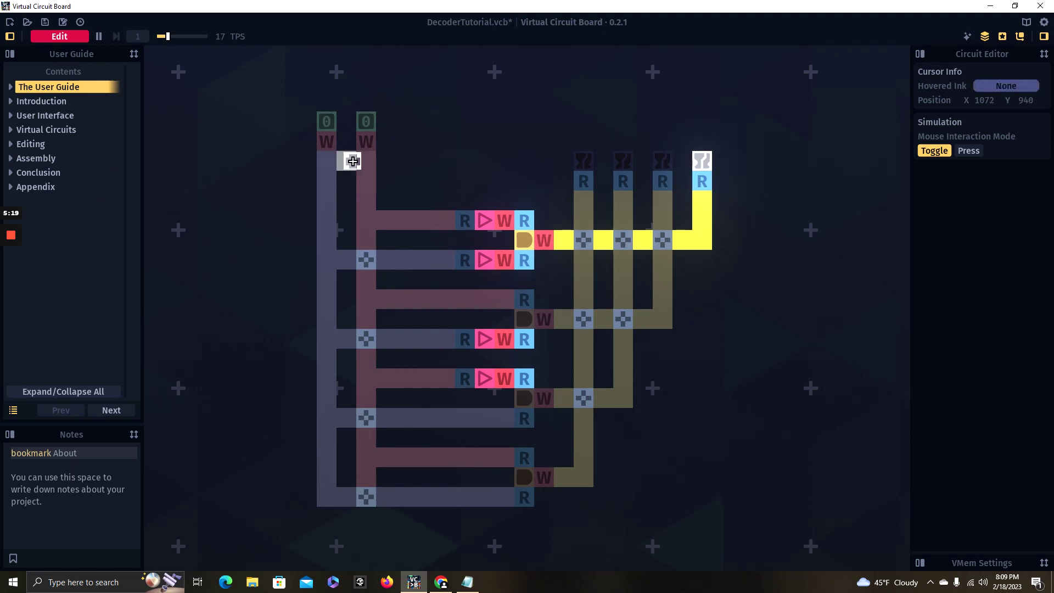
- Test the decoder with the red latch on alone, the blue latch on alone, both latches on, and both off
{"action": "left_click", "coordinate": [371, 130]}
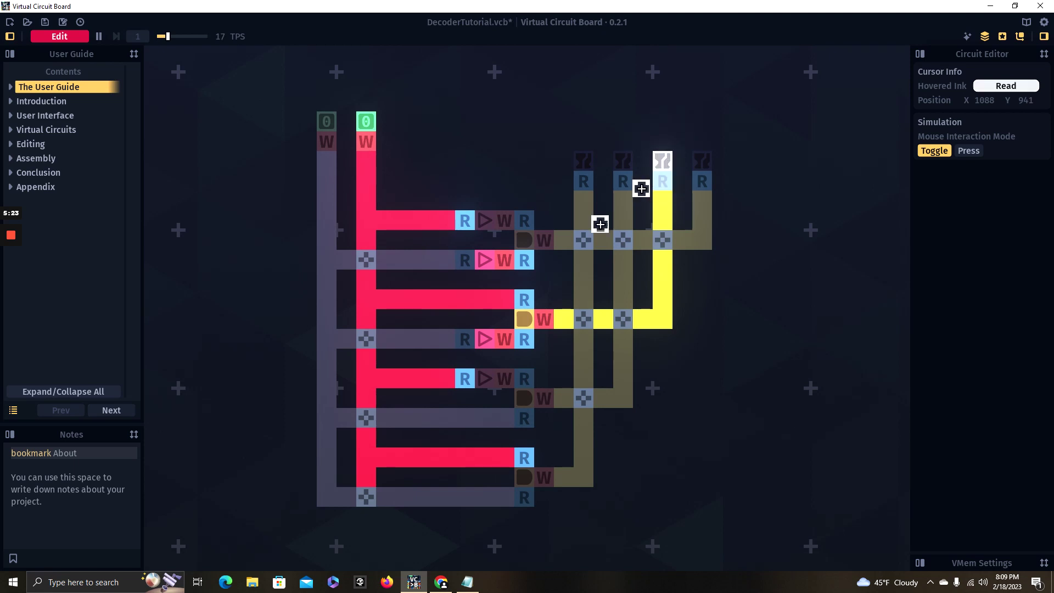
{"action": "left_click", "coordinate": [359, 124]}
{"action": "left_click", "coordinate": [325, 128]}
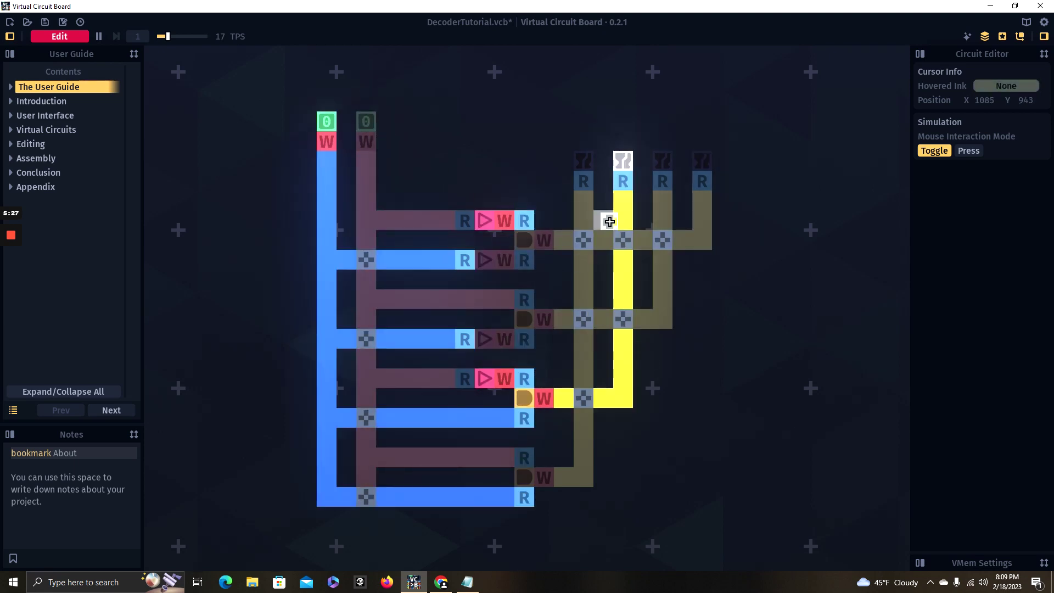
{"action": "left_click", "coordinate": [366, 122]}
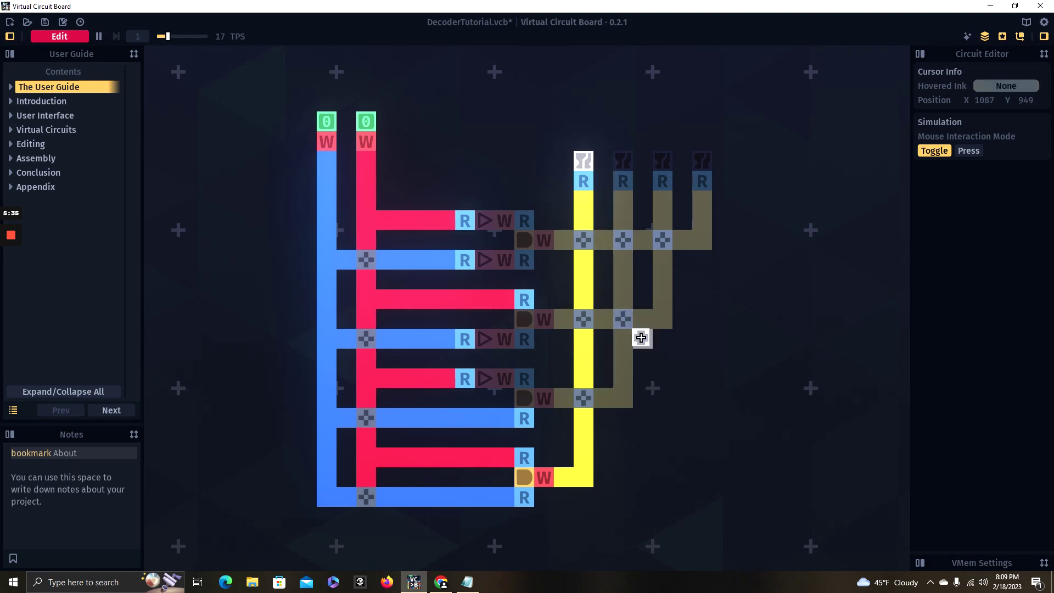
{"action": "left_click", "coordinate": [366, 122]}
{"action": "left_click", "coordinate": [327, 123]}
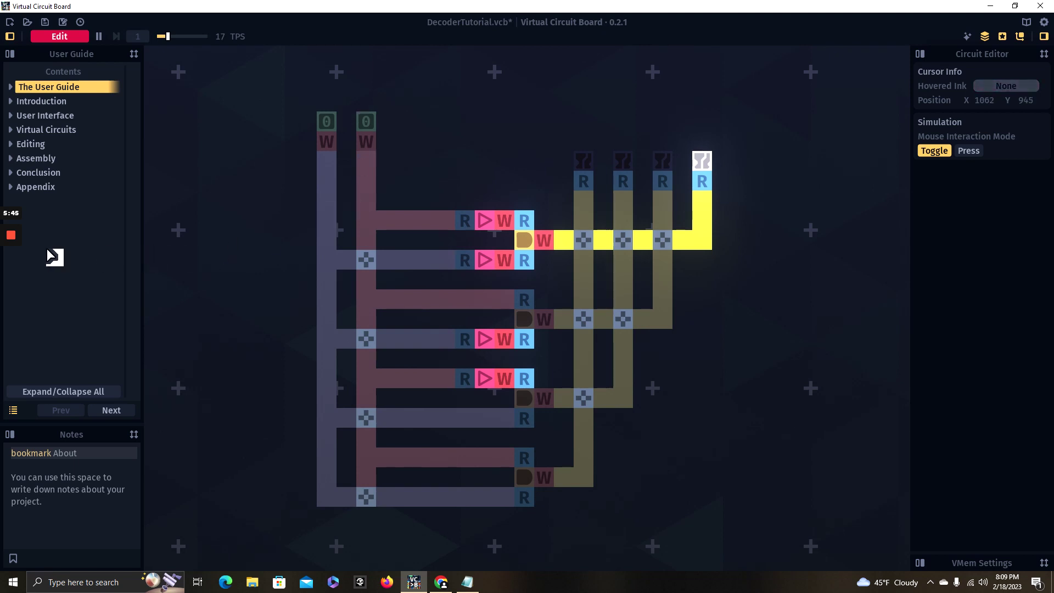
- Examine the labelled 2-to-4 and 3-to-8 example decoders and compare them with the newly built decoder
{"action": "left_click", "coordinate": [11, 280]}
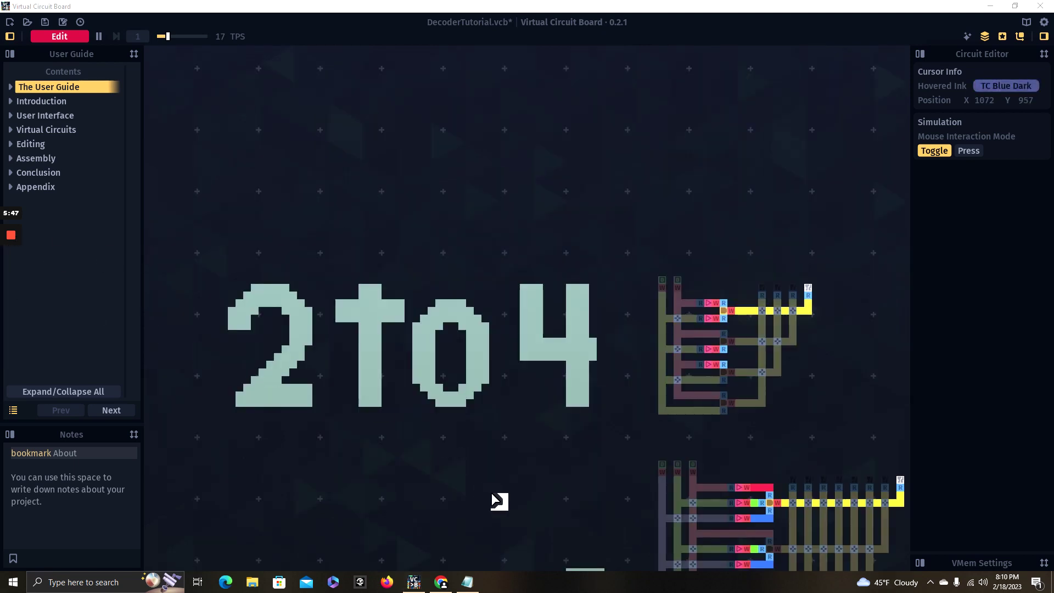
{"action": "left_click_drag", "start_coordinate": [504, 475], "coordinate": [500, 430]}
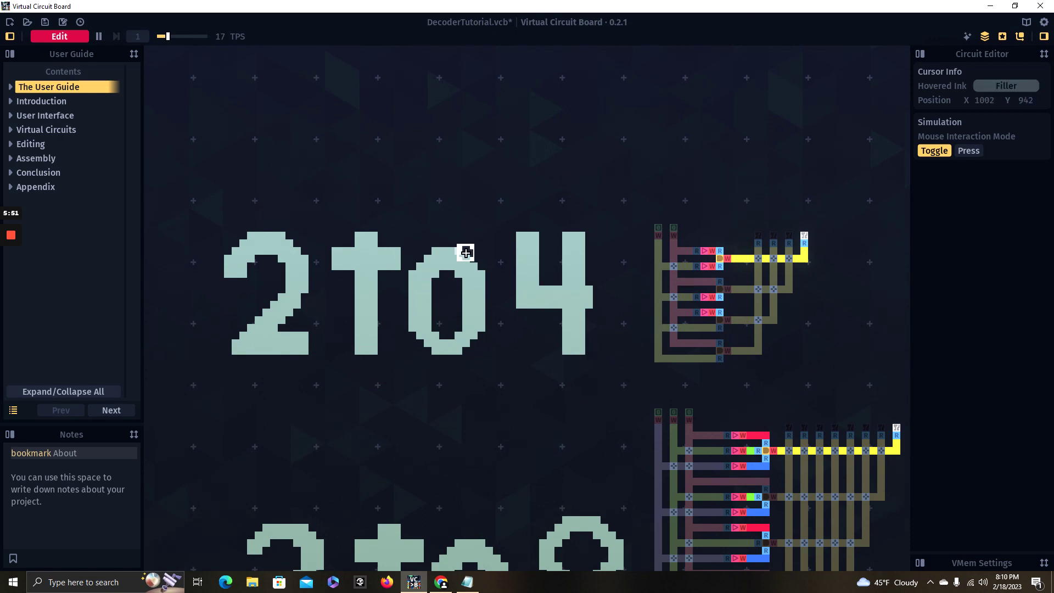
{"action": "scroll", "coordinate": [564, 475], "scroll_direction": "down", "scroll_amount": 1}
{"action": "left_click_drag", "start_coordinate": [535, 473], "coordinate": [524, 246]}
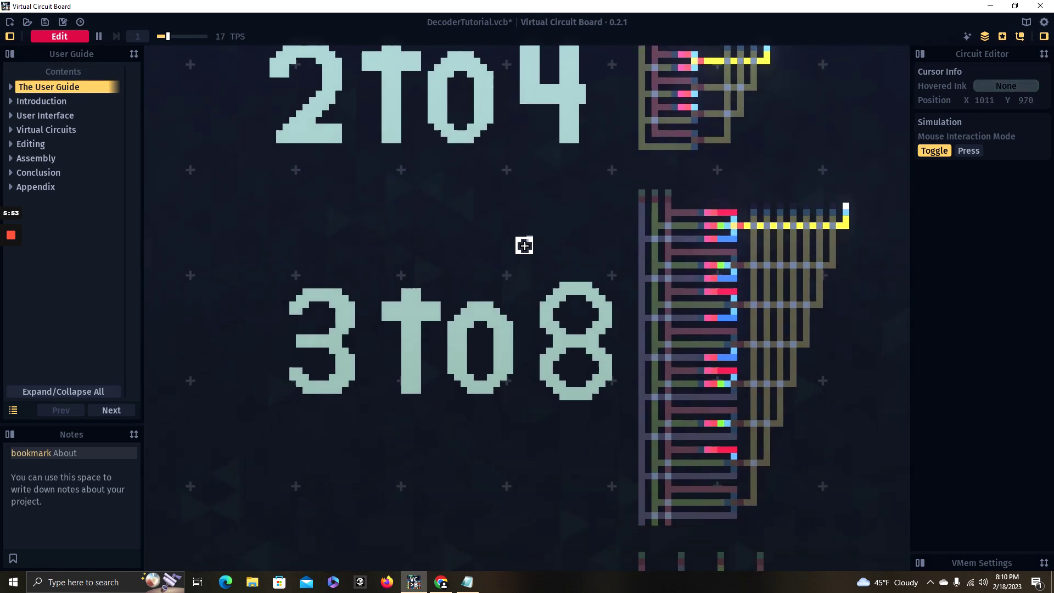
{"action": "left_click_drag", "start_coordinate": [535, 323], "coordinate": [494, 247]}
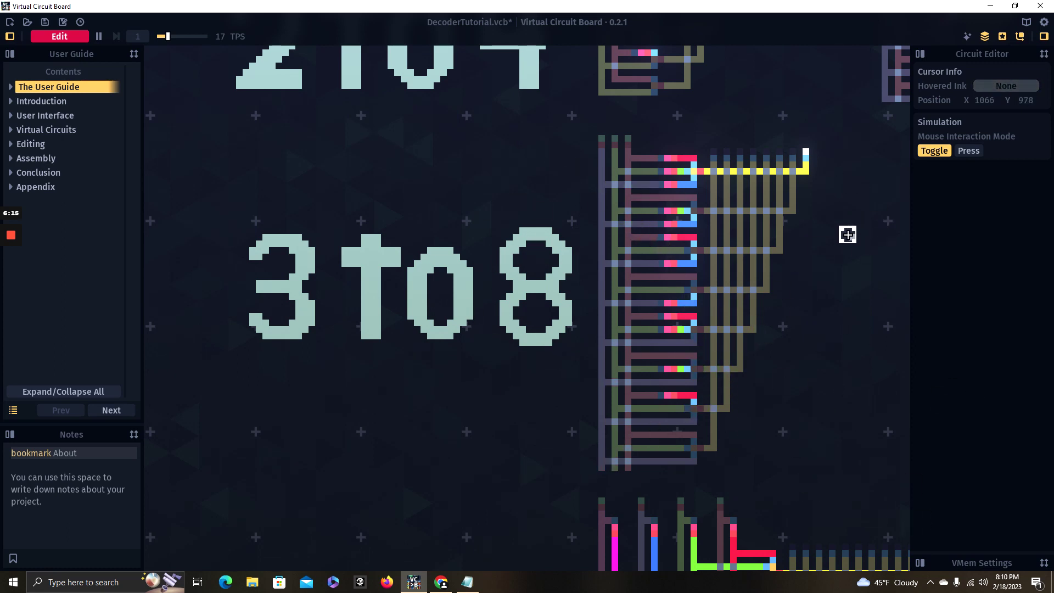
{"action": "left_click_drag", "start_coordinate": [715, 130], "coordinate": [484, 362]}
{"action": "scroll", "coordinate": [666, 263], "scroll_direction": "up", "scroll_amount": 3}
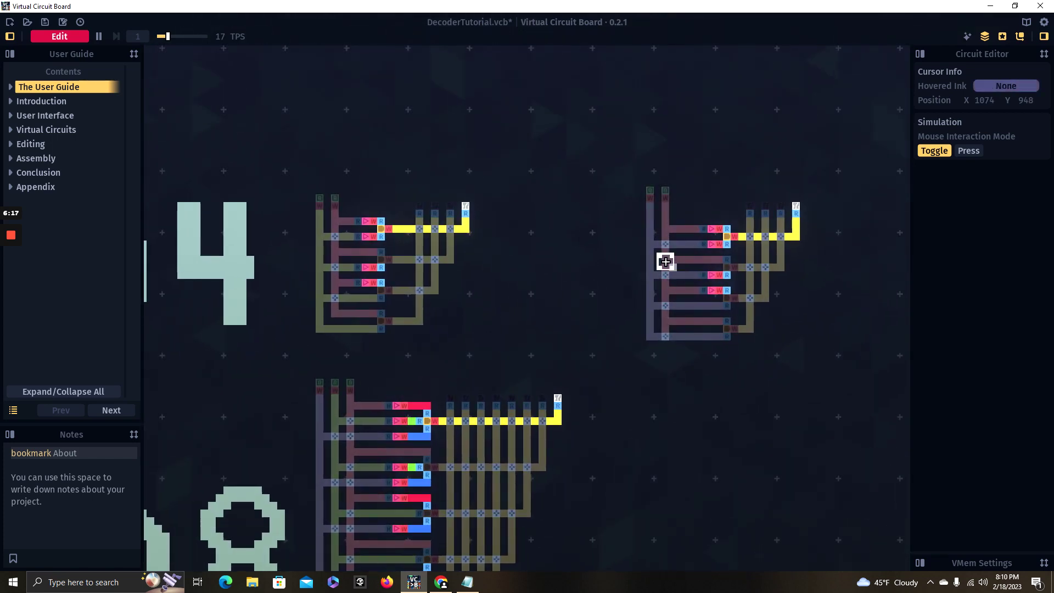
{"action": "left_click_drag", "start_coordinate": [520, 172], "coordinate": [254, 148]}
{"action": "scroll", "coordinate": [254, 148], "scroll_direction": "up", "scroll_amount": 3}
{"action": "left_click_drag", "start_coordinate": [374, 192], "coordinate": [269, 106]}
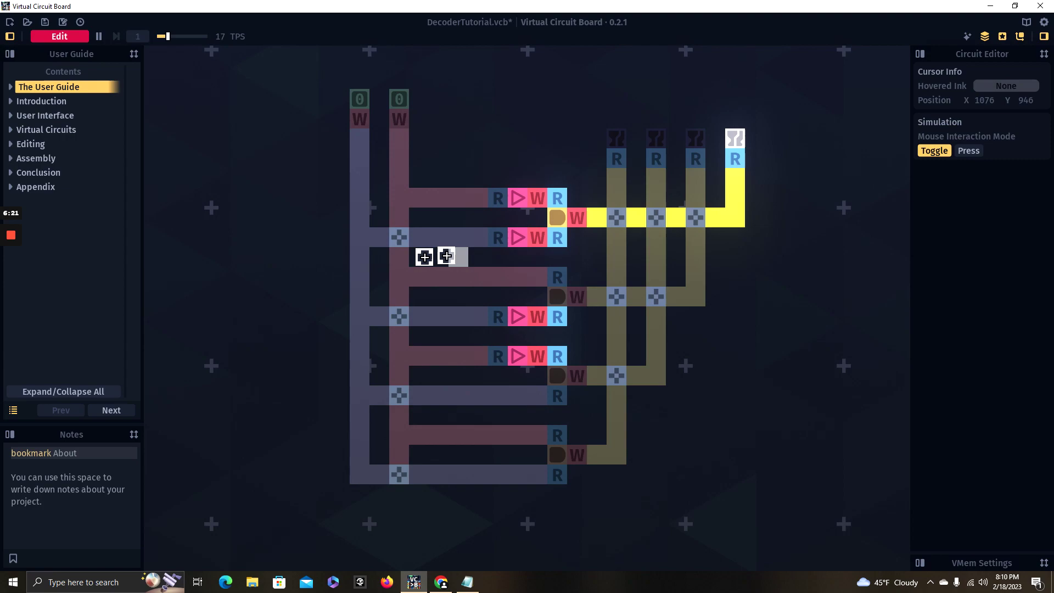